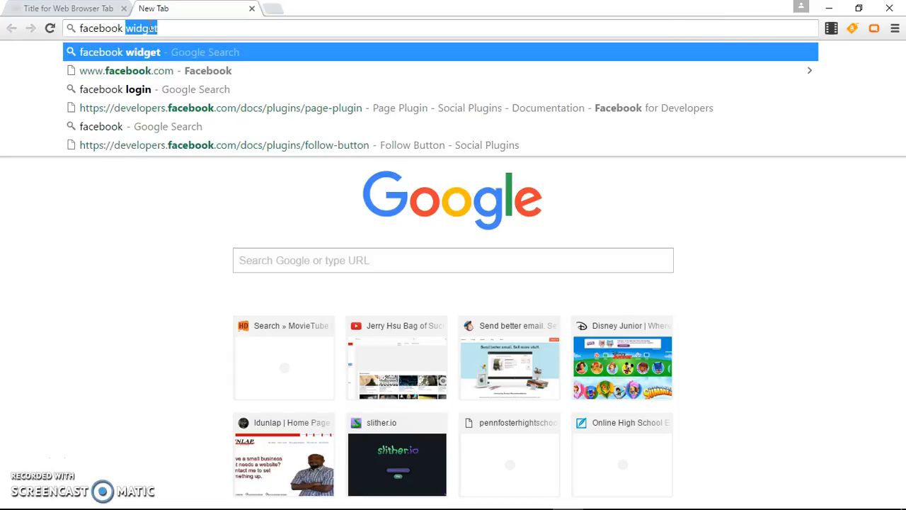
Search Google for 'facebook widget'
key(Return)
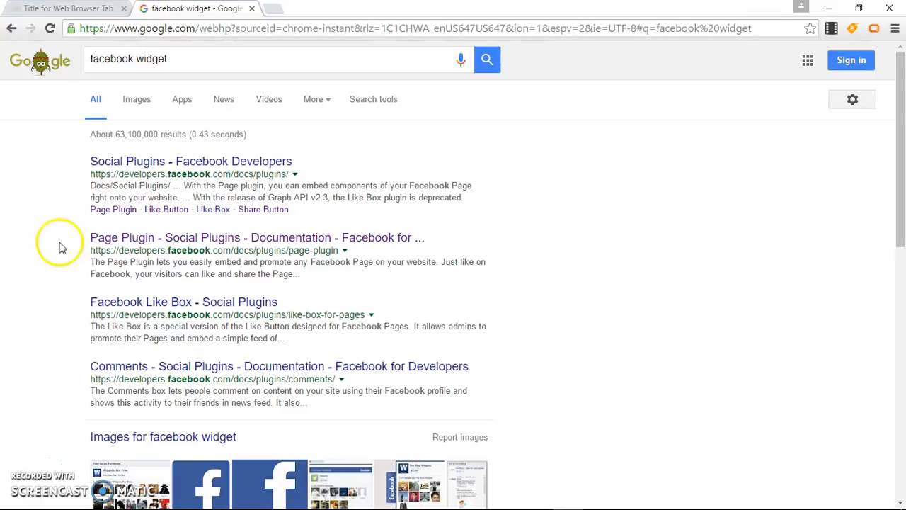
Open Facebook's Social Plugins docs and look at the Comments and Embedded Comments plugins
click(125, 167)
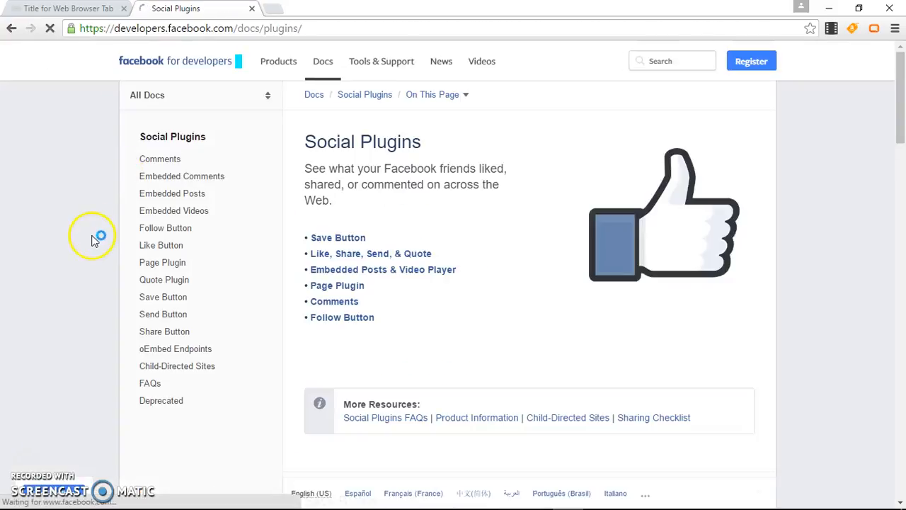
click(153, 162)
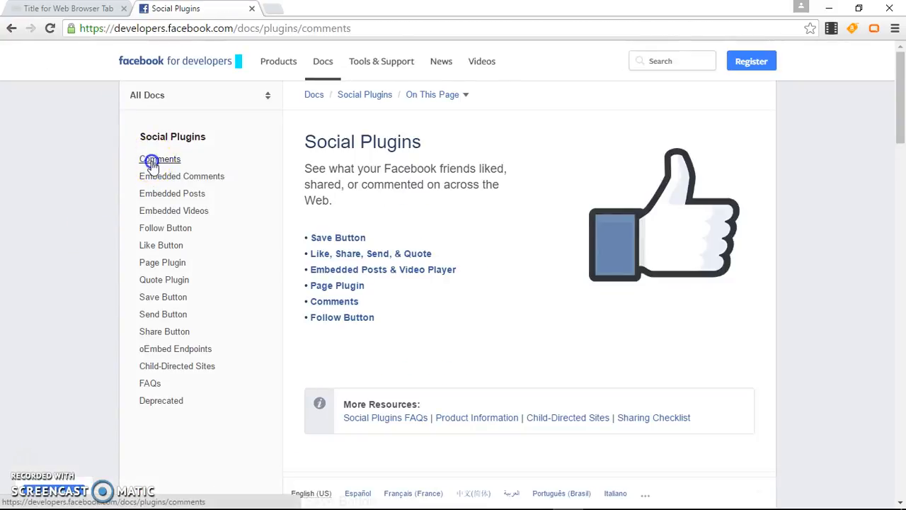
click(155, 181)
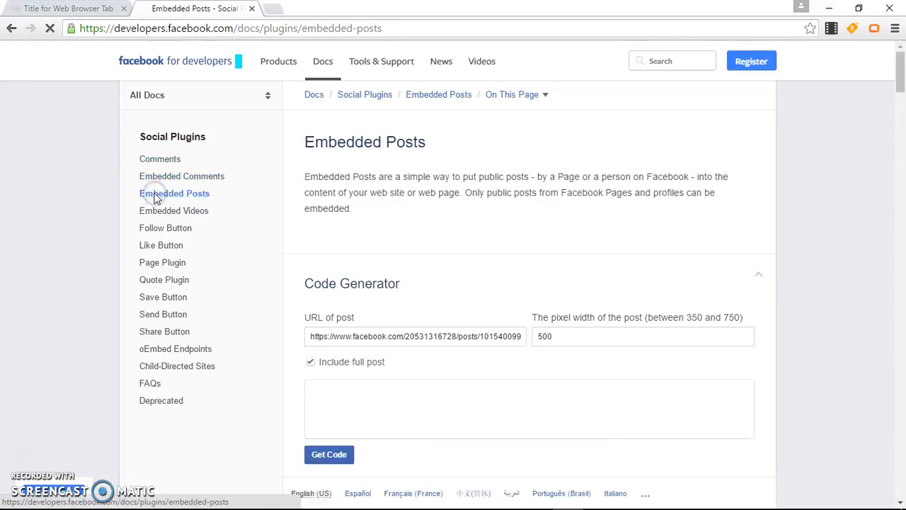
Check the Box 2 sidebar on the local blog page
click(80, 9)
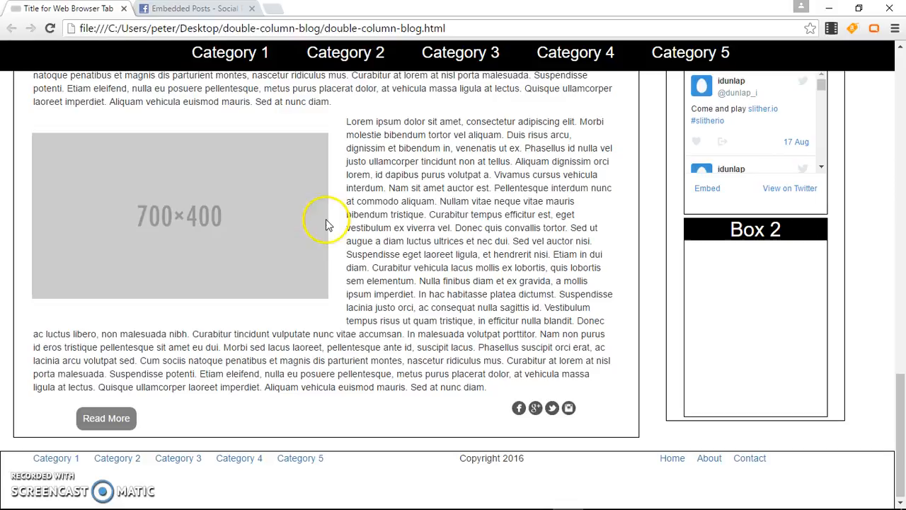
scroll(474, 198, up, 5)
scroll(474, 201, down, 3)
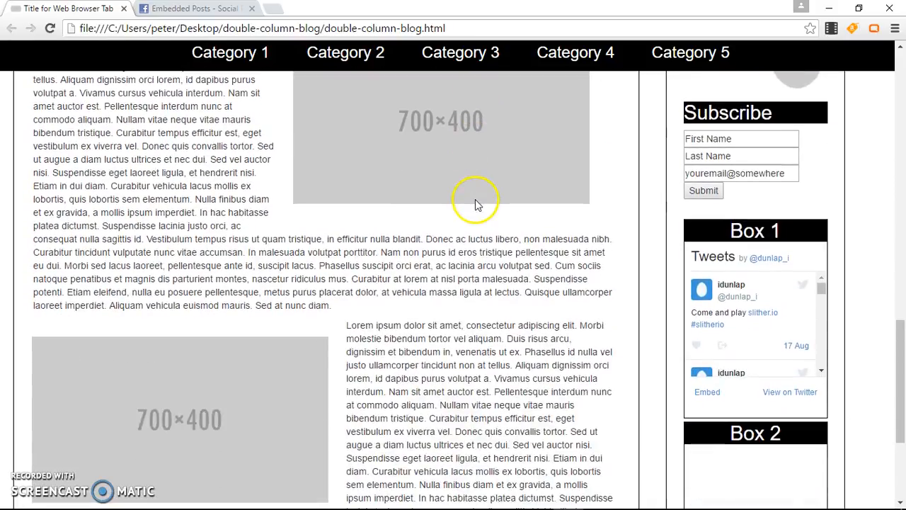
Bring up the Follow Button documentation and its configurator
click(202, 9)
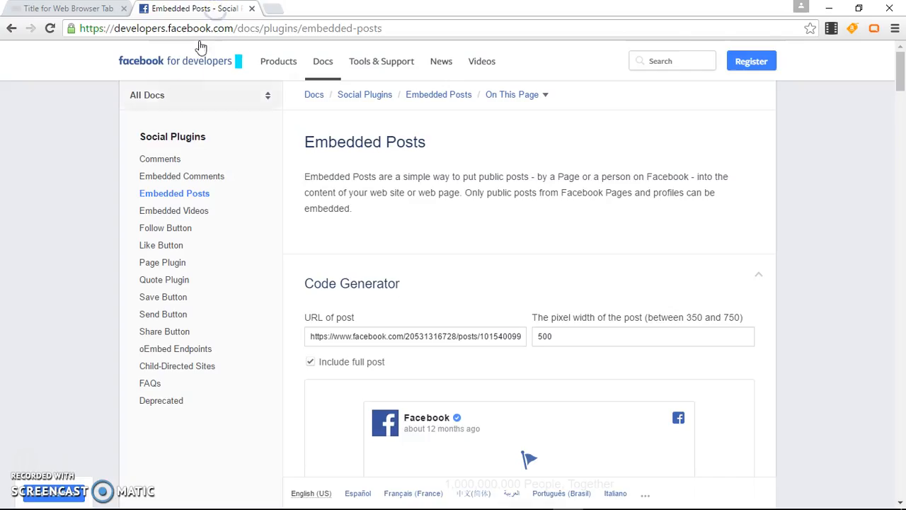
click(140, 229)
scroll(273, 281, down, 2)
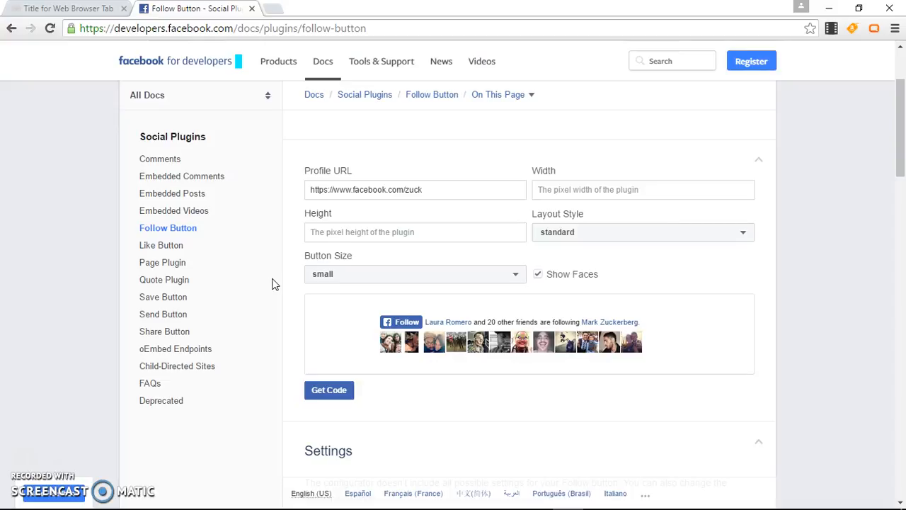
Open your Facebook profile in a new tab and select its username in the address
click(274, 8)
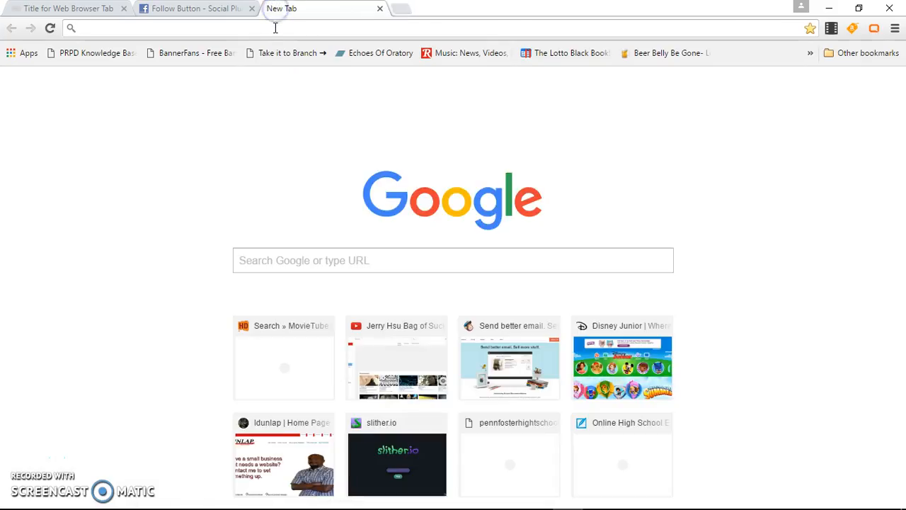
text(facebook.com)
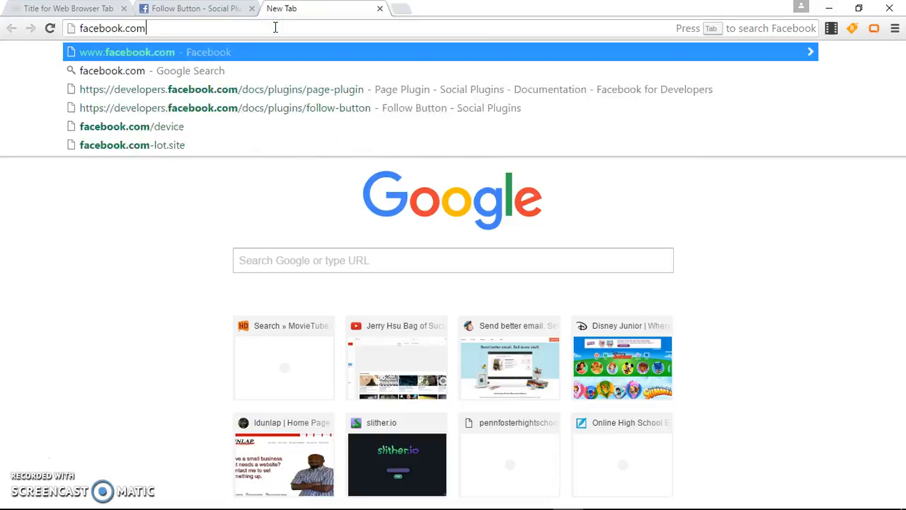
key(Return)
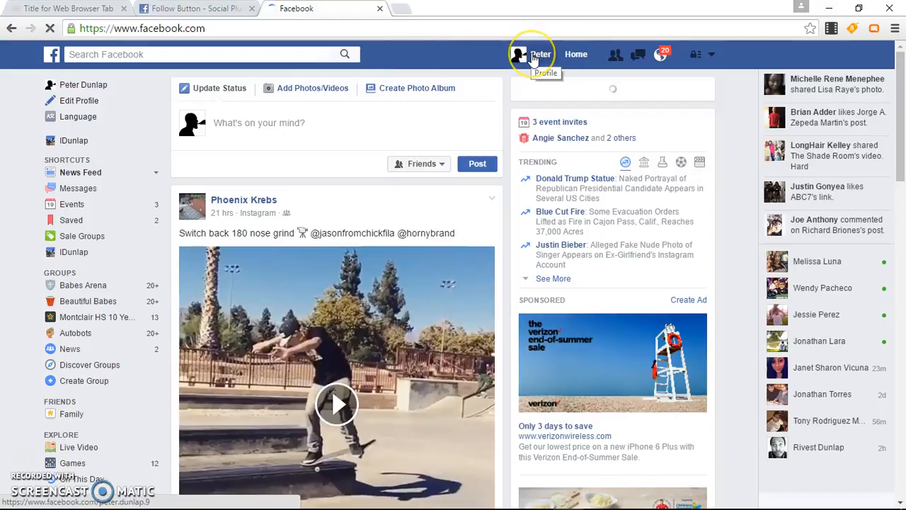
click(536, 55)
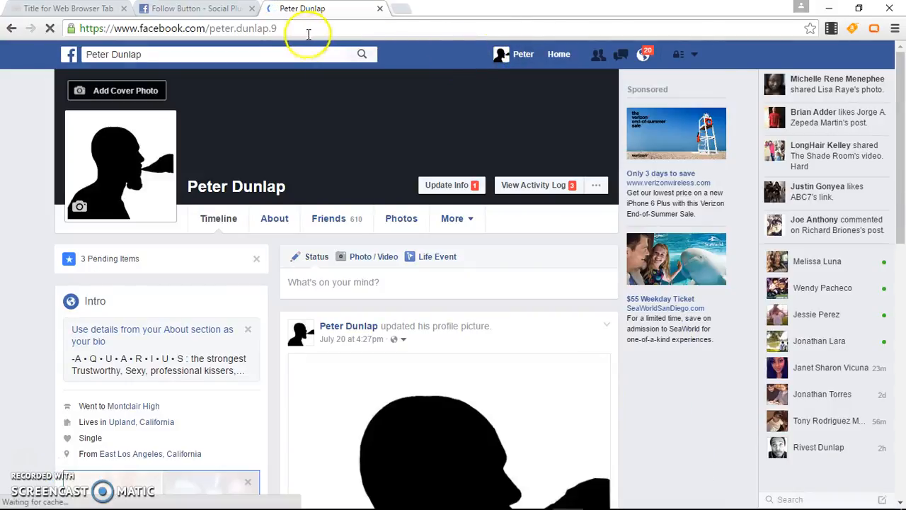
drag(278, 29, 216, 27)
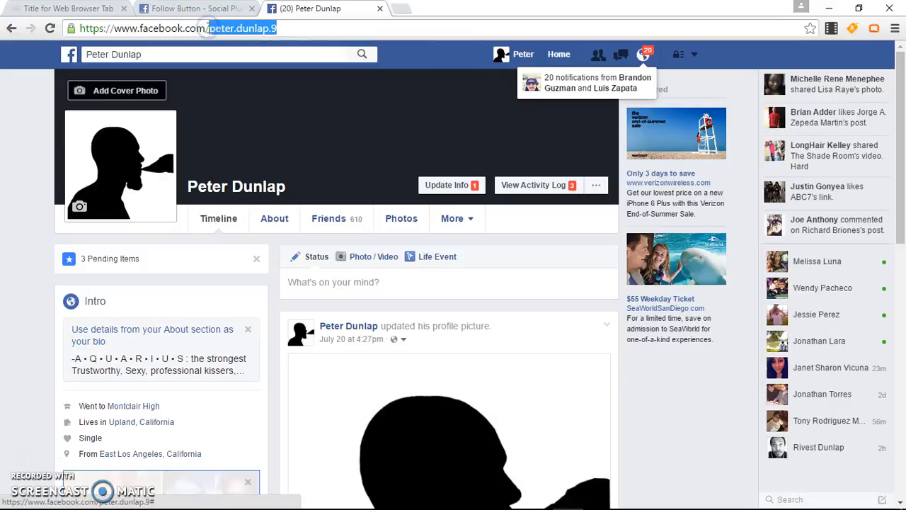
Replace the sample username in the Follow Button's Profile URL with yours and refresh the preview
click(201, 9)
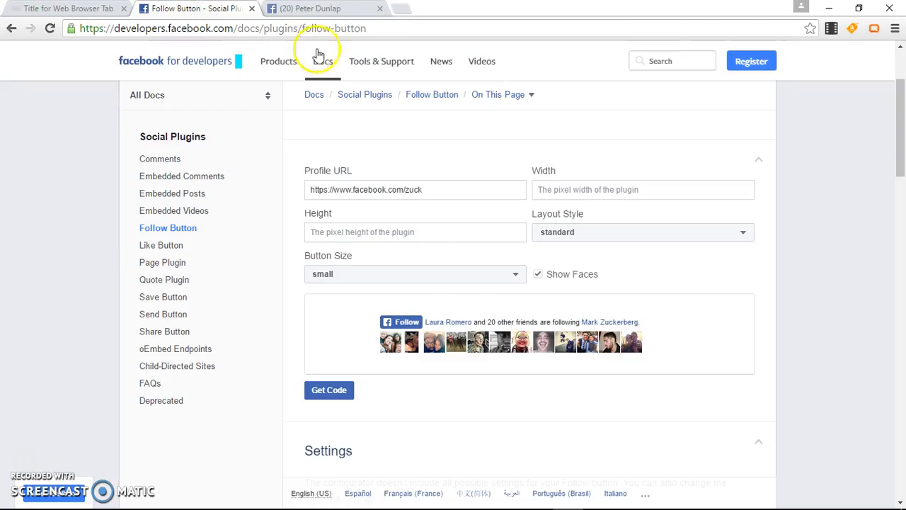
double_click(412, 189)
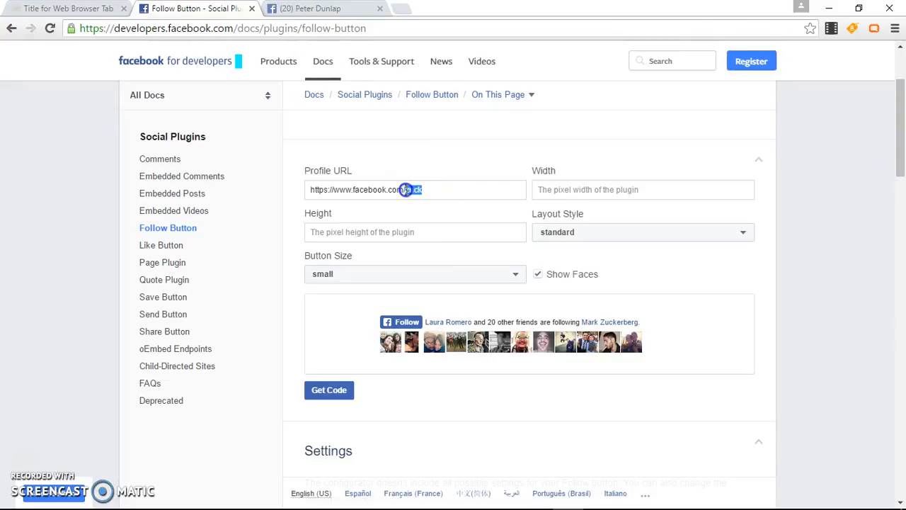
click(289, 270)
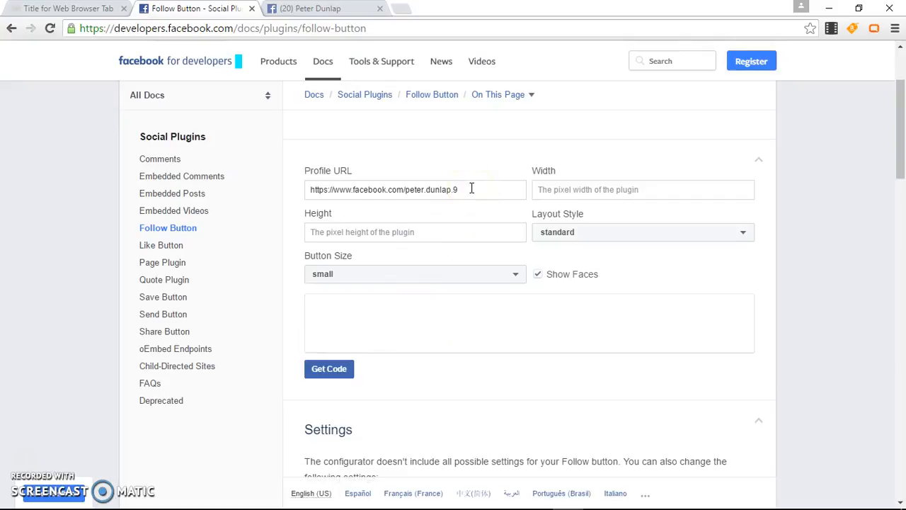
Bring up the Like Button documentation's configurator
click(174, 247)
scroll(238, 278, down, 3)
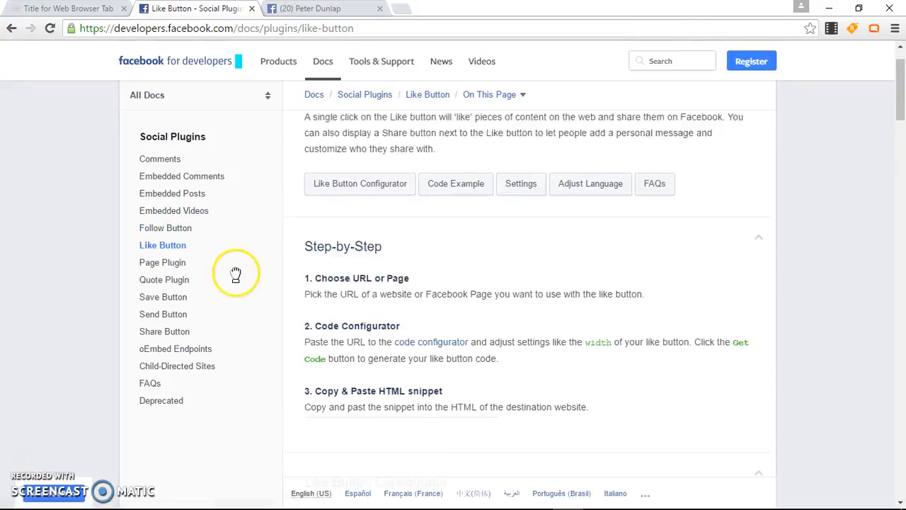
scroll(238, 277, down, 1)
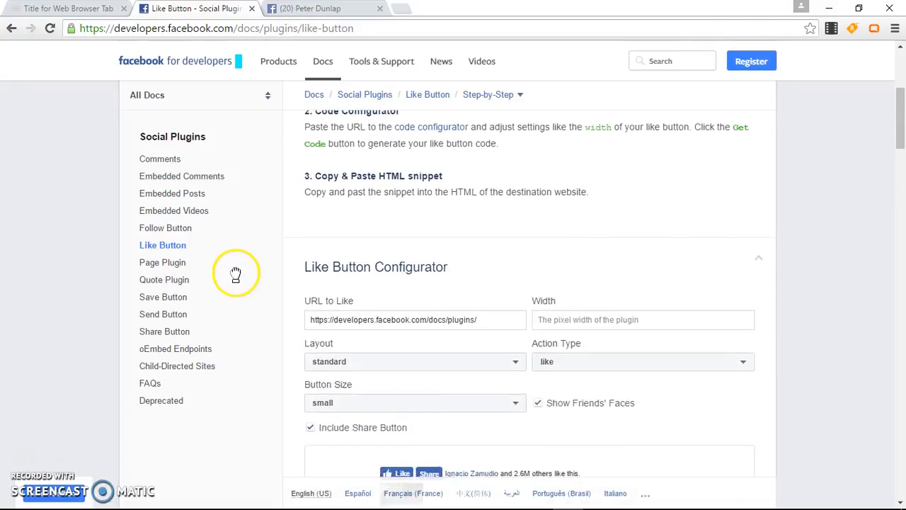
scroll(238, 278, down, 2)
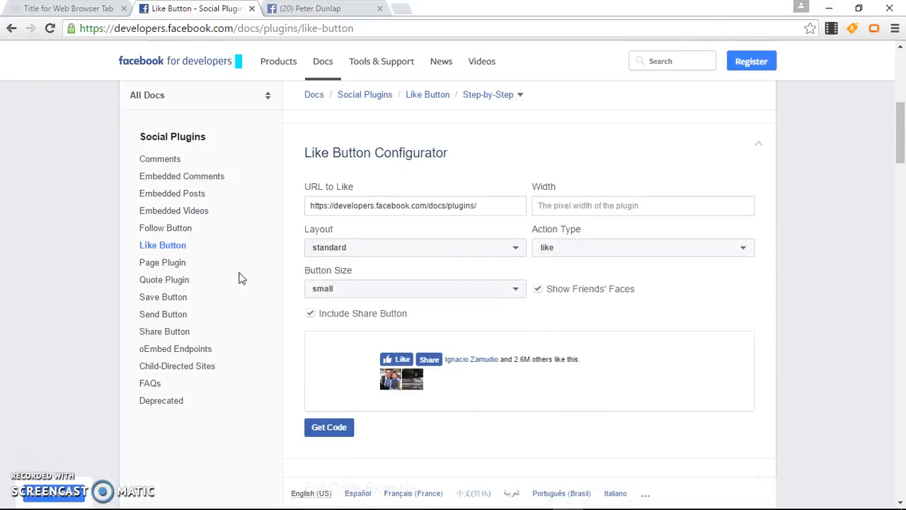
Paste your profile address into the Like Button's URL to Like, then go to Page Plugin docs
click(301, 10)
double_click(234, 28)
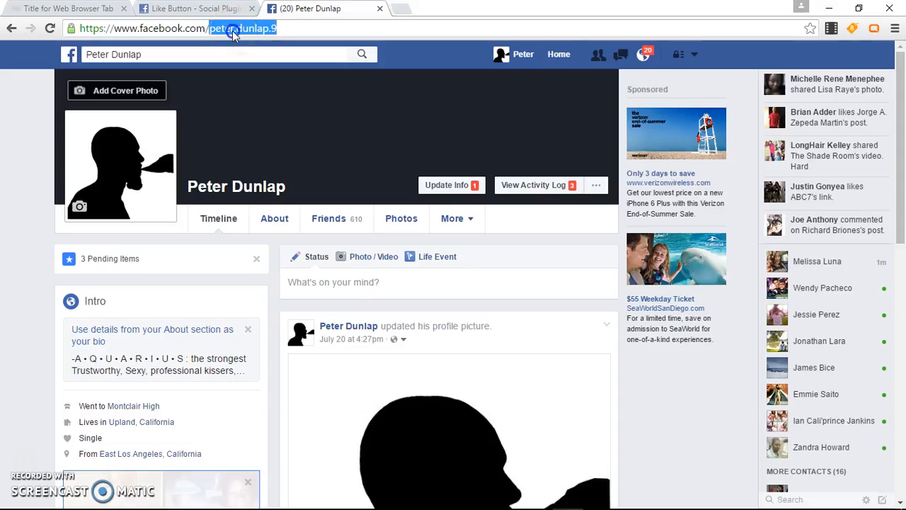
click(234, 30)
key(ctrl+c)
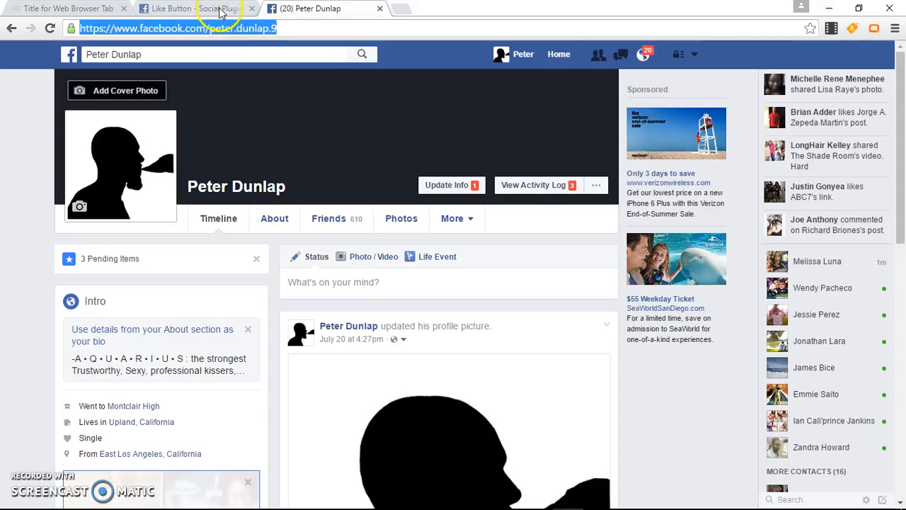
click(219, 10)
click(480, 206)
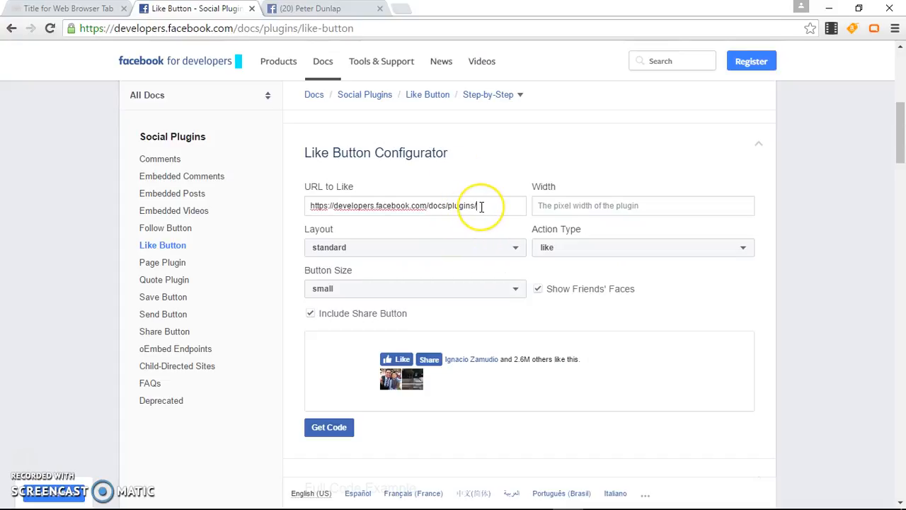
key(ctrl+a)
key(ctrl+v)
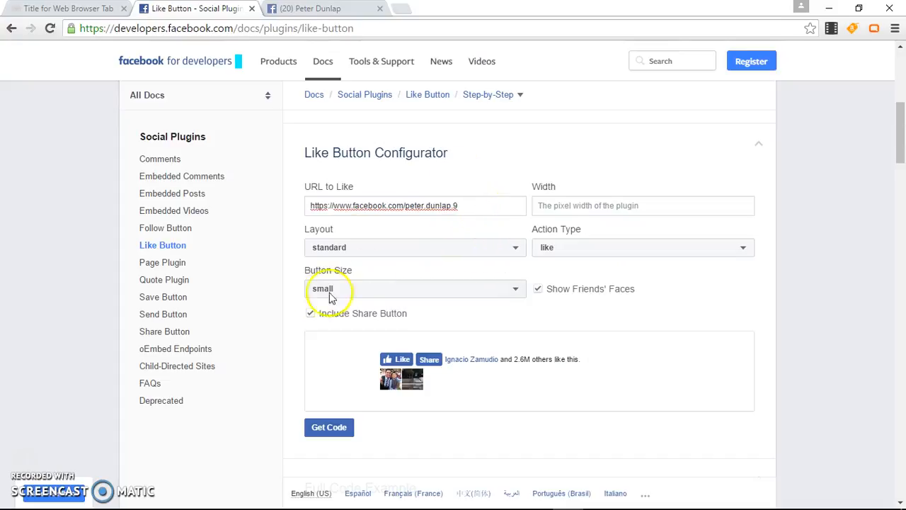
click(295, 306)
click(163, 262)
click(296, 256)
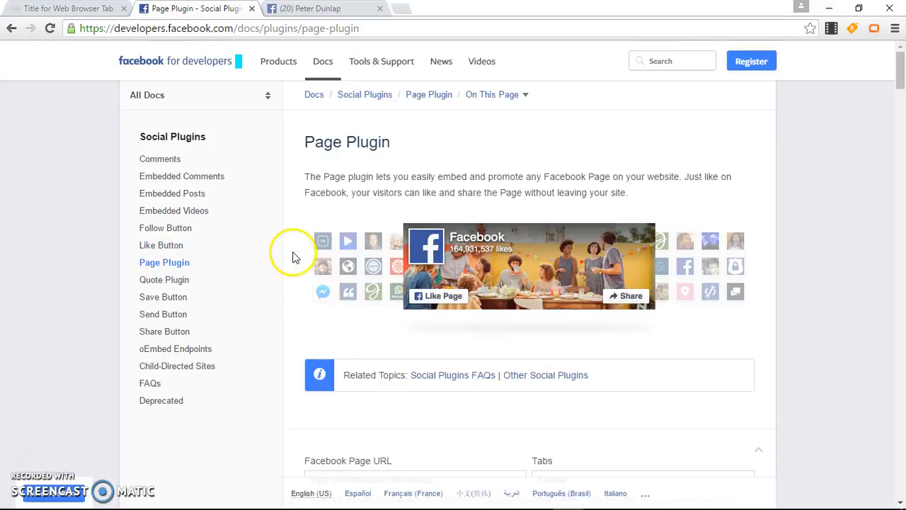
Go to the IDunlap page via the account's page list and select 'dunlapi/' in its address
scroll(296, 258, down, 1)
scroll(290, 260, down, 2)
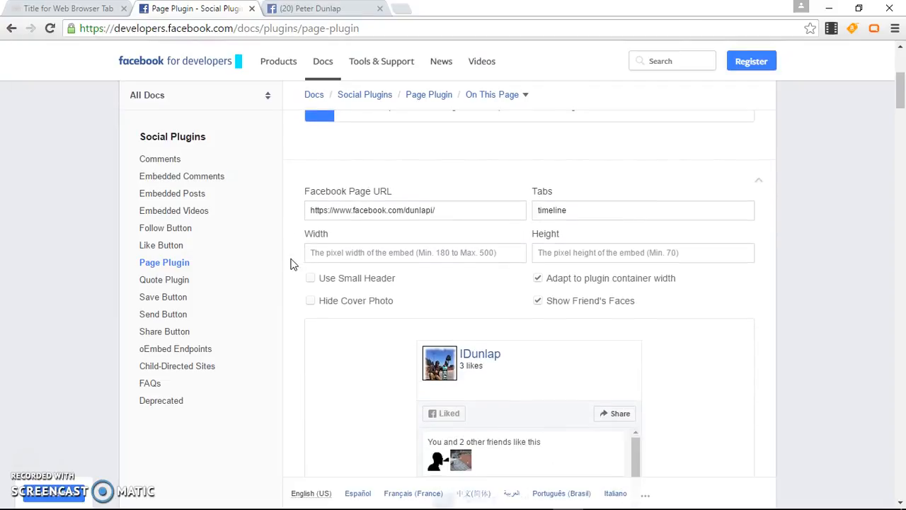
click(322, 8)
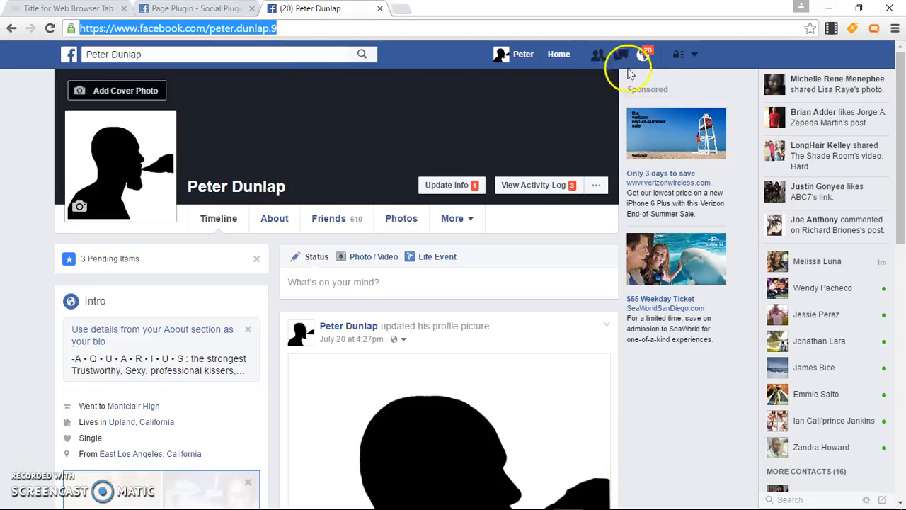
click(693, 55)
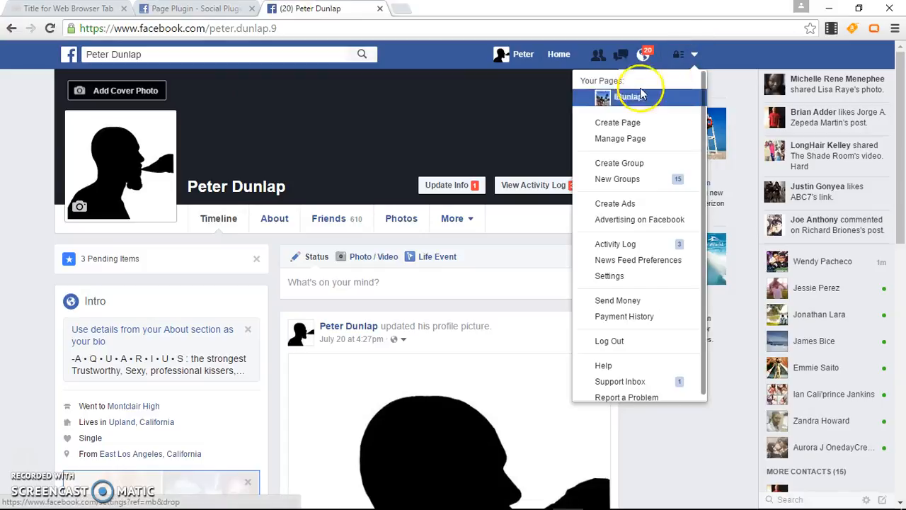
click(627, 99)
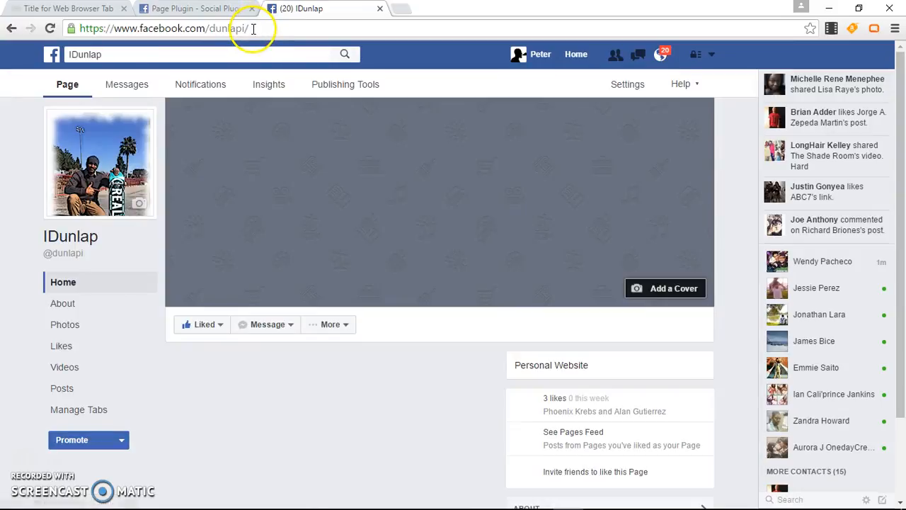
click(252, 28)
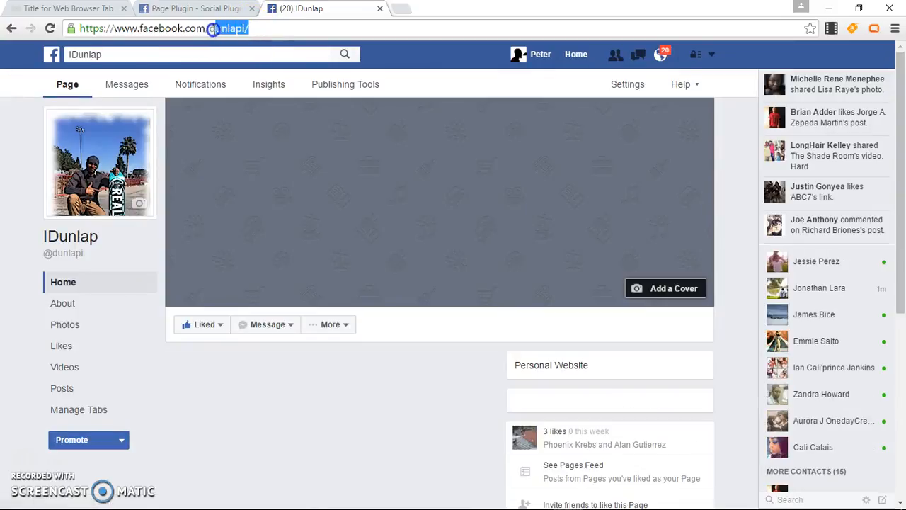
drag(213, 29, 211, 33)
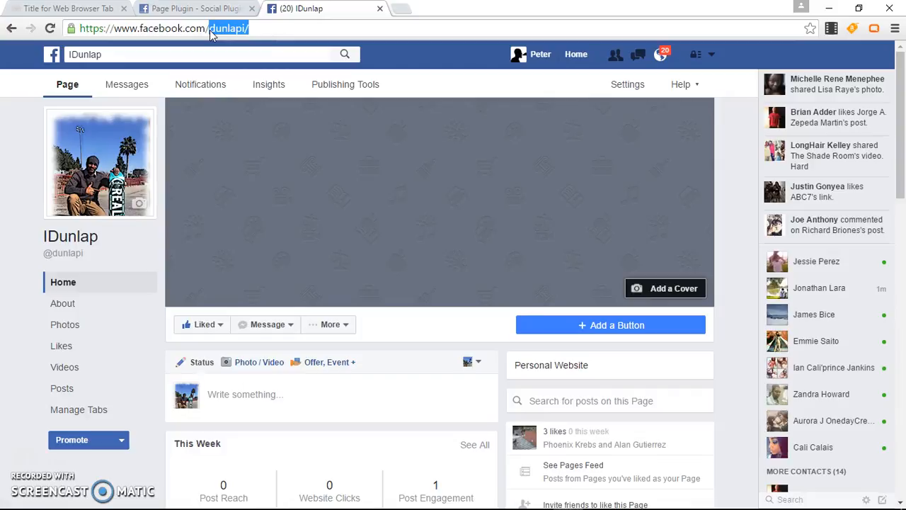
click(212, 10)
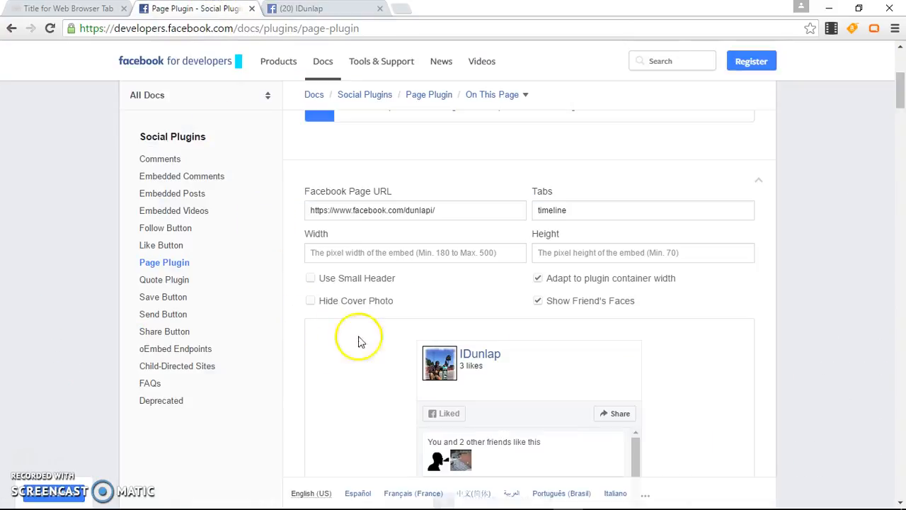
Set the Follow Button Profile URL to facebook.com/dunlapi without trailing slash and get its code
click(177, 229)
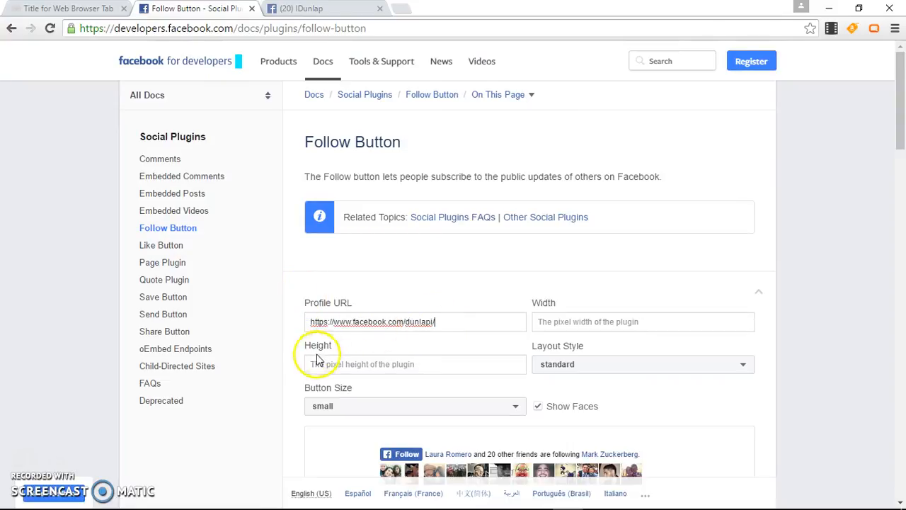
click(289, 368)
scroll(290, 368, down, 1)
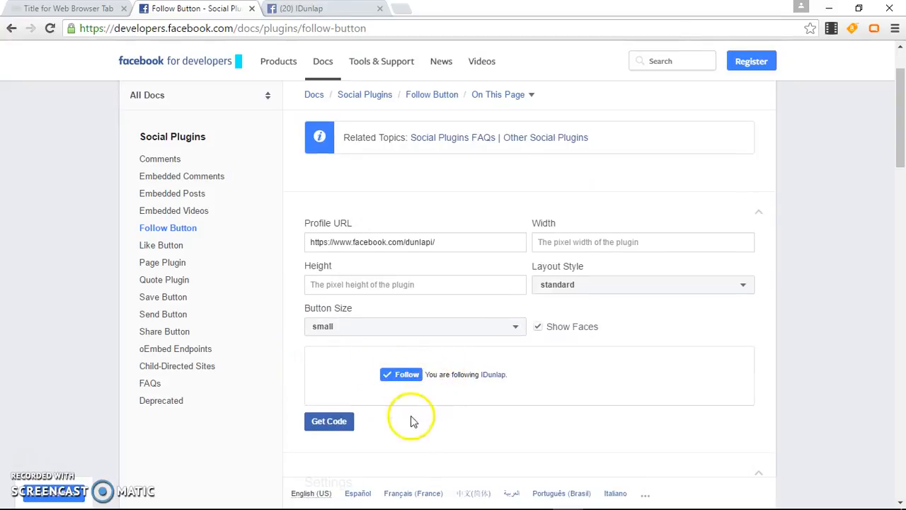
scroll(293, 398, down, 1)
scroll(293, 397, down, 1)
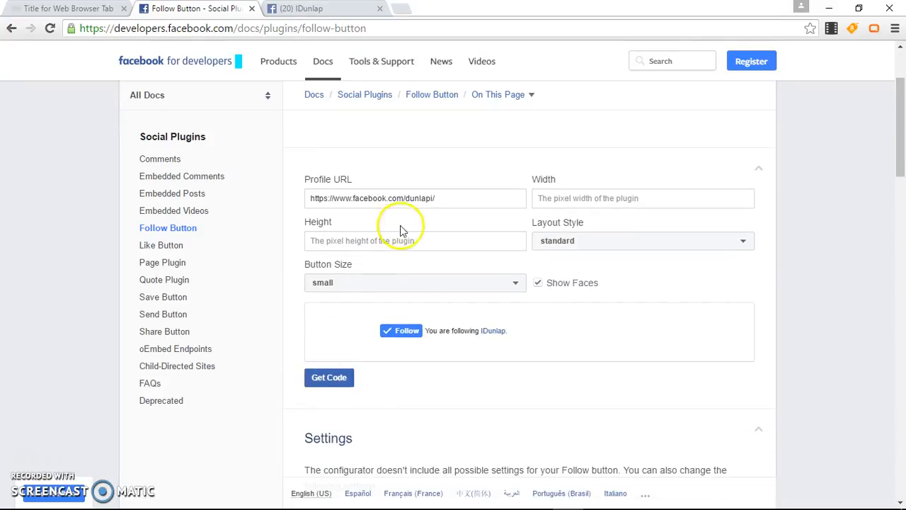
click(436, 199)
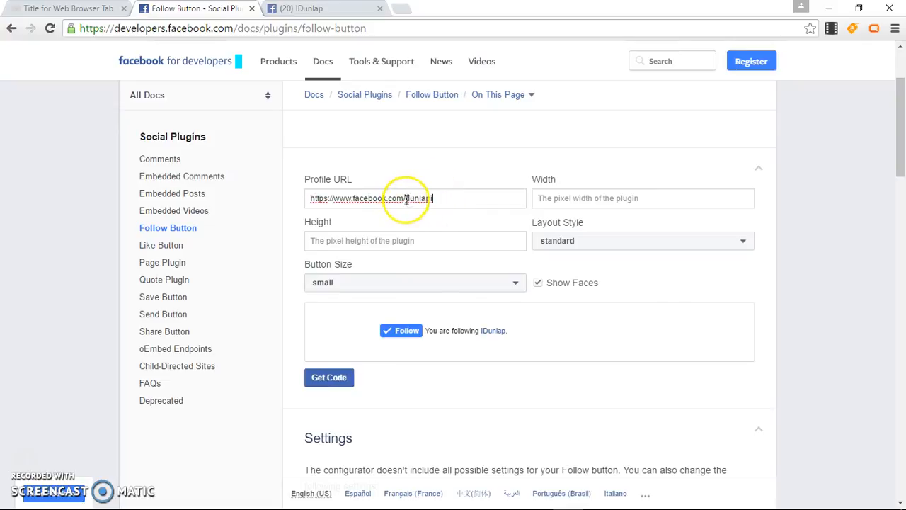
click(293, 284)
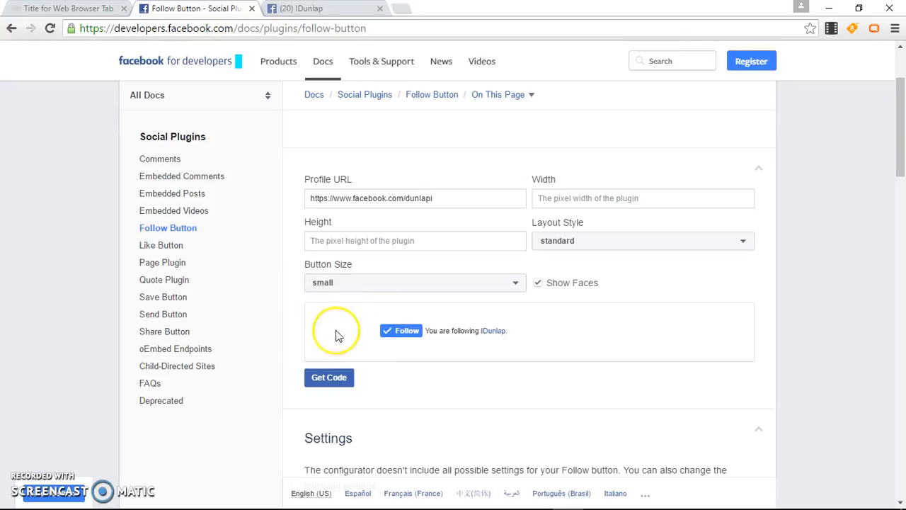
click(322, 380)
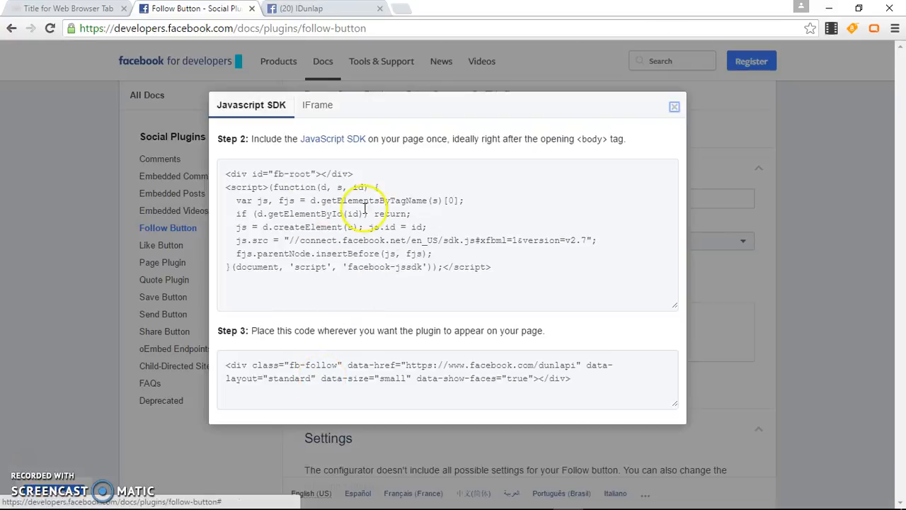
Drag across the Step 2 JavaScript SDK script to select all of it
drag(490, 268, 220, 172)
key(ctrl+c)
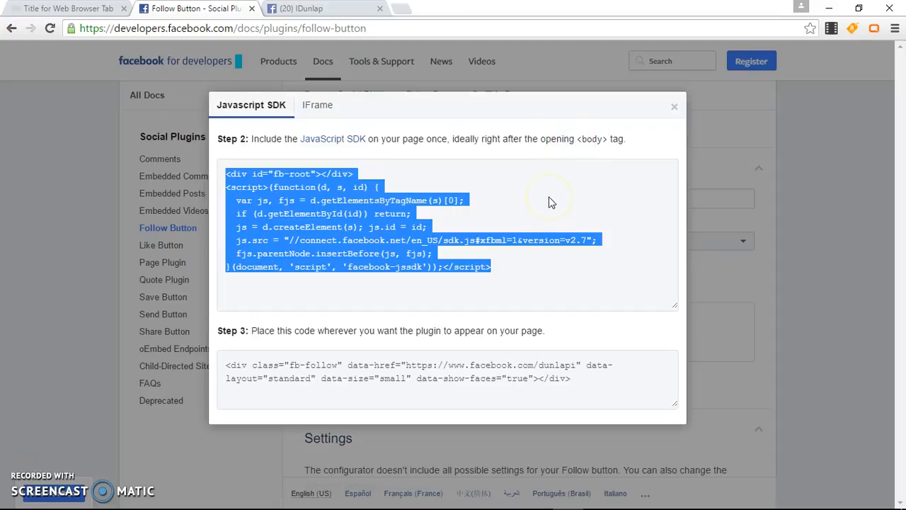
Paste the Facebook SDK script on a new line after <body> in double-column-blog.html
click(632, 498)
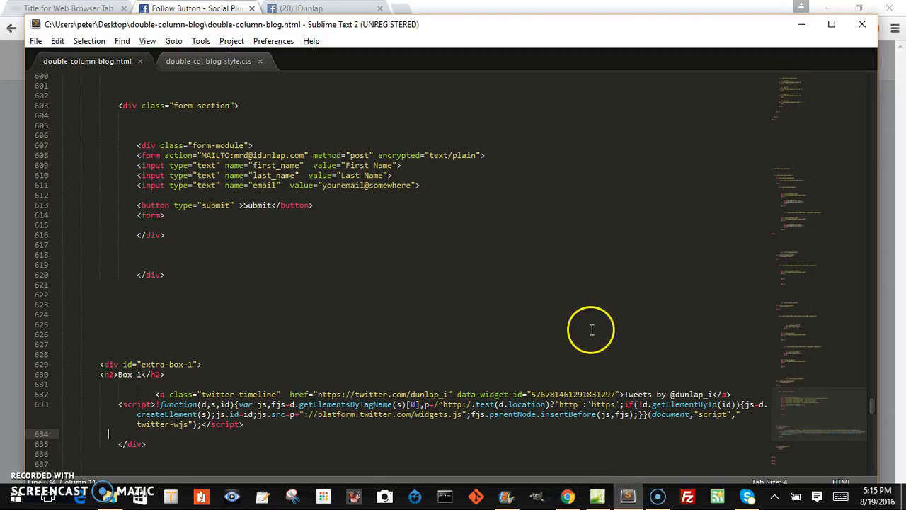
drag(806, 410, 778, 111)
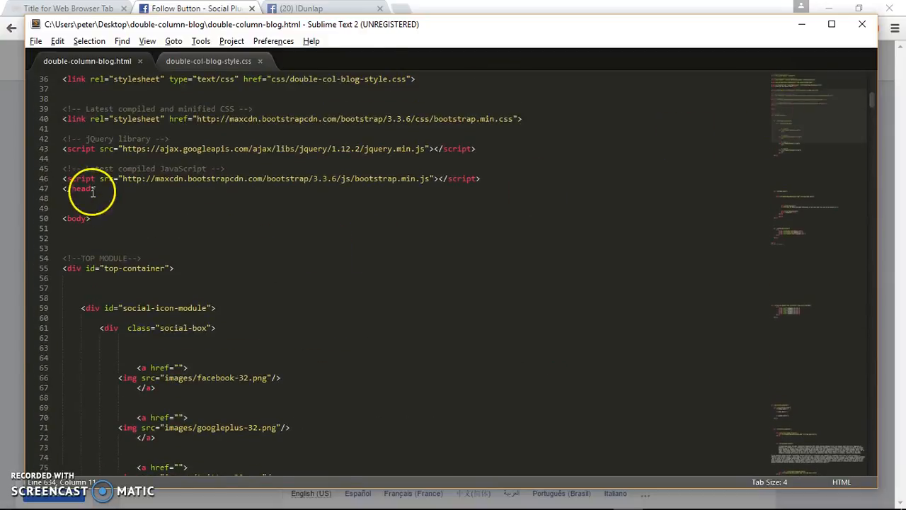
click(94, 218)
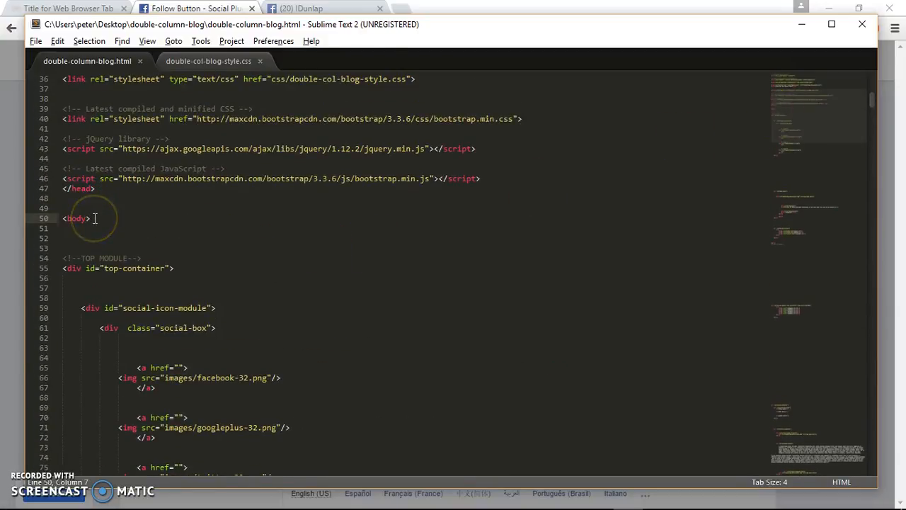
key(Return)
key(Return)
key(ctrl+v)
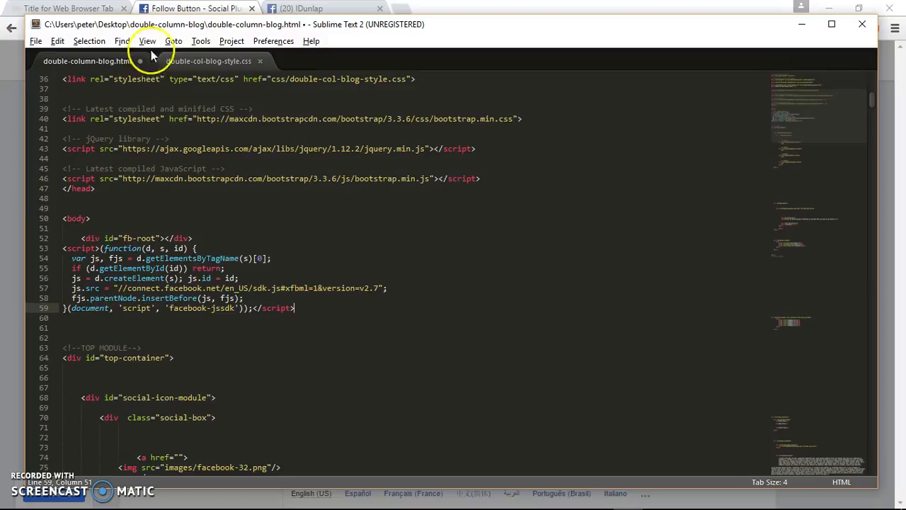
click(186, 9)
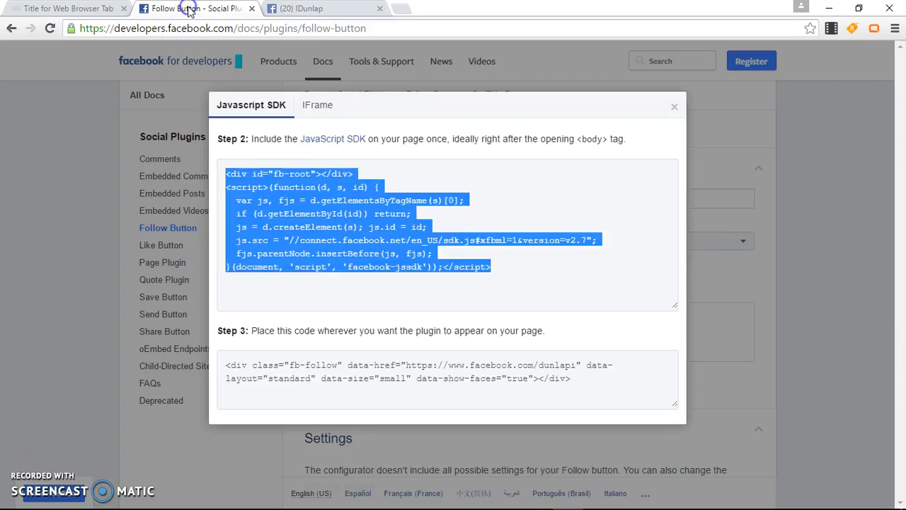
Select the Step 3 fb-follow div code, then go back to the blog's HTML file
click(373, 366)
key(ctrl+c)
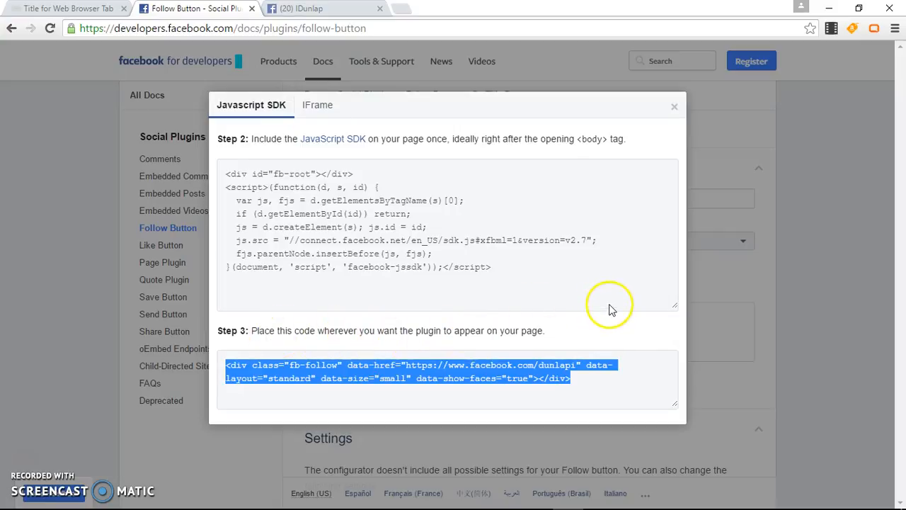
click(68, 7)
scroll(777, 360, down, 1)
Paste the fb-follow div on a new line after the Box 2 heading
click(627, 496)
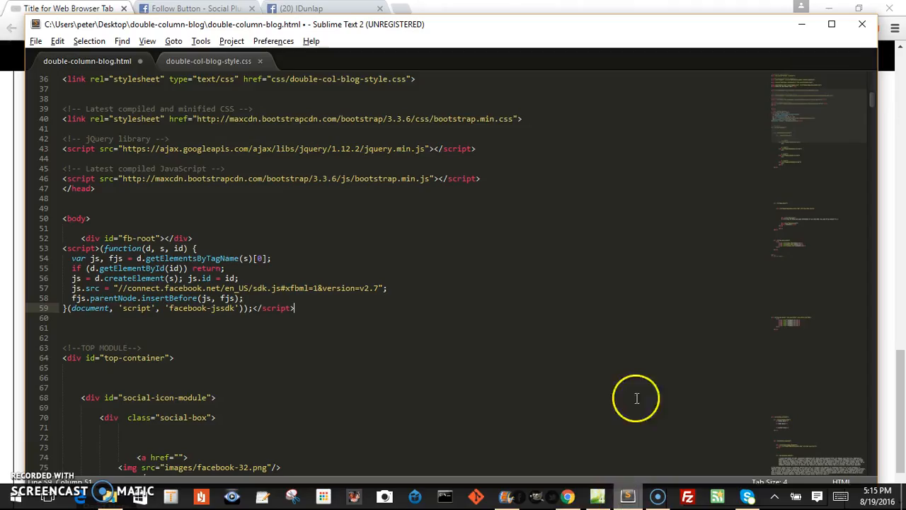
drag(788, 114, 797, 419)
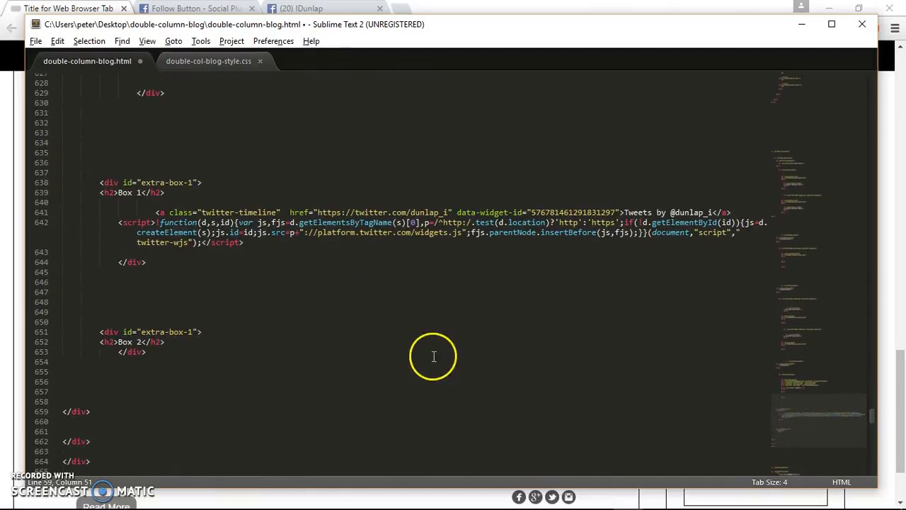
click(170, 344)
key(Return)
key(Return)
key(Return)
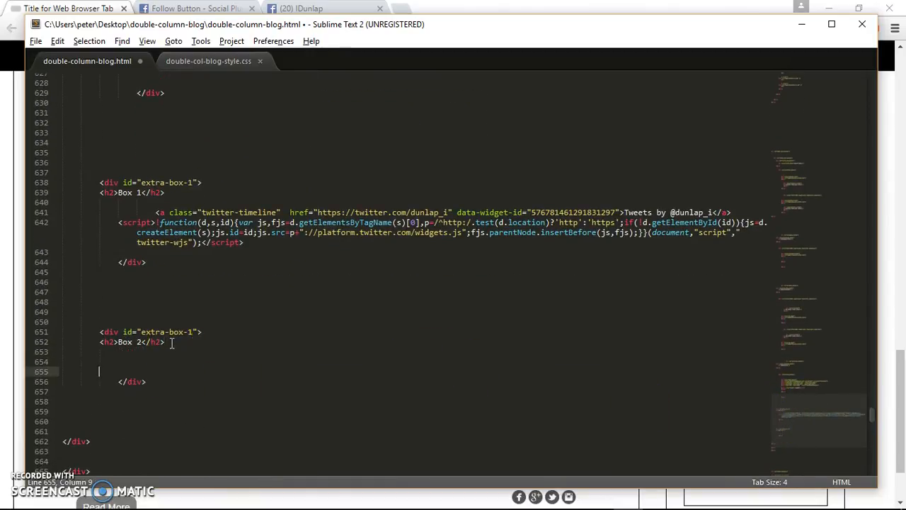
key(ctrl+v)
Save double-column-blog.html and reload the blog page in Chrome
key(ctrl+s)
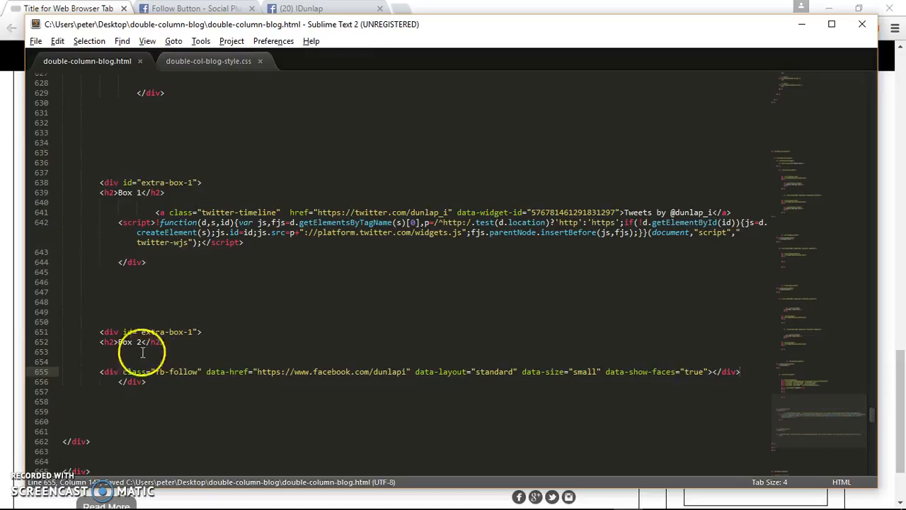
key(alt+Tab)
key(F5)
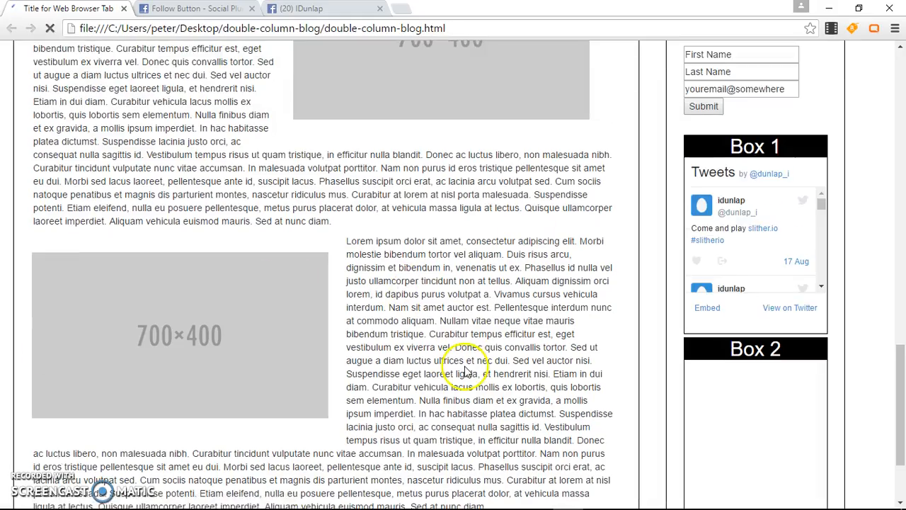
Scroll through the blog page to check that Box 2 is still empty
scroll(465, 364, down, 1)
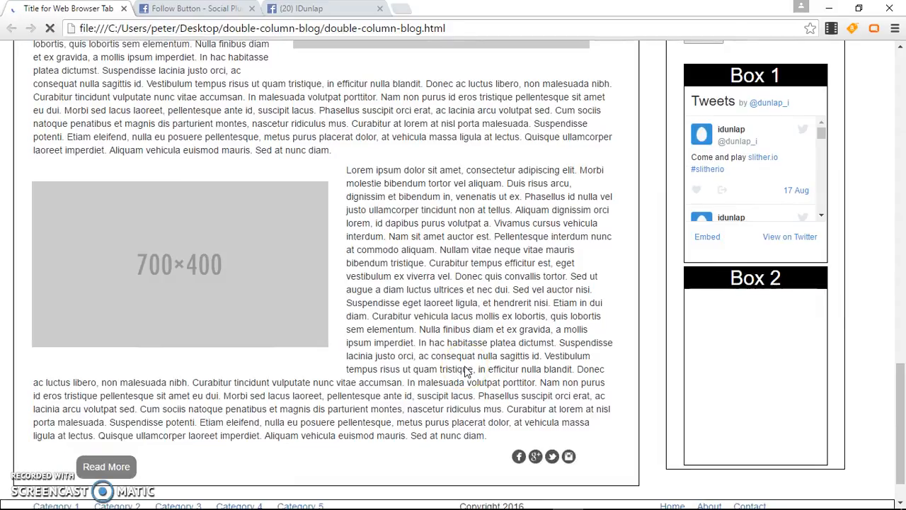
scroll(465, 370, down, 1)
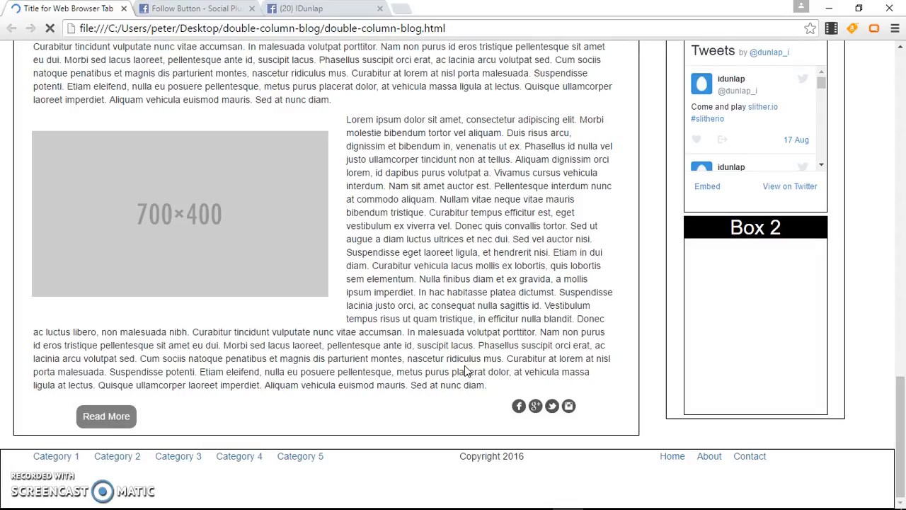
scroll(465, 370, up, 1)
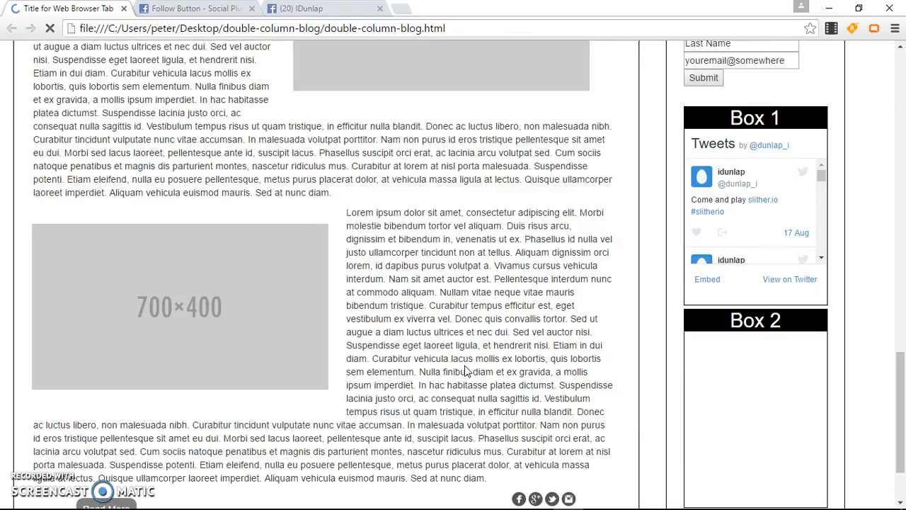
scroll(465, 370, down, 1)
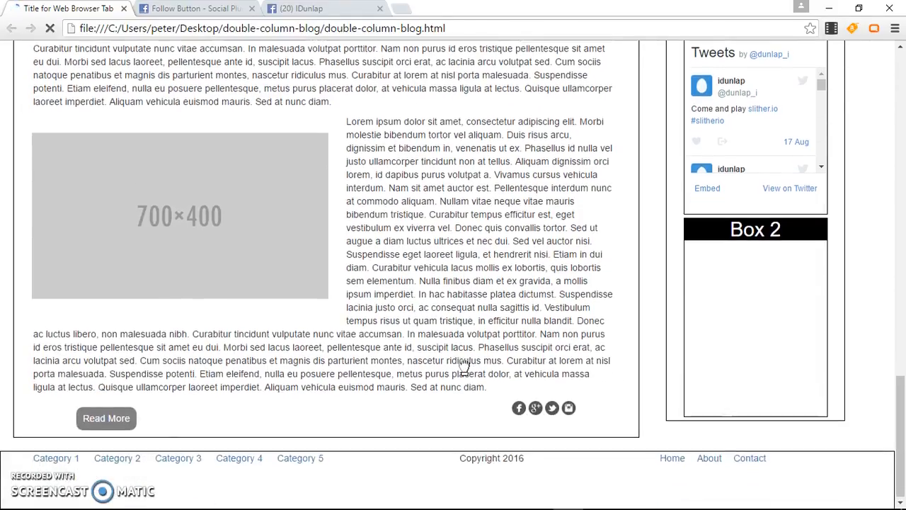
scroll(463, 364, up, 2)
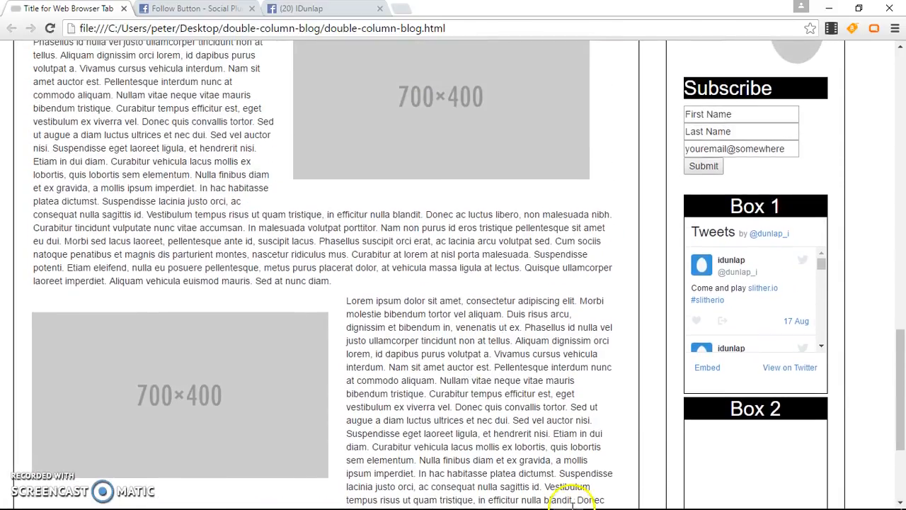
scroll(570, 376, down, 2)
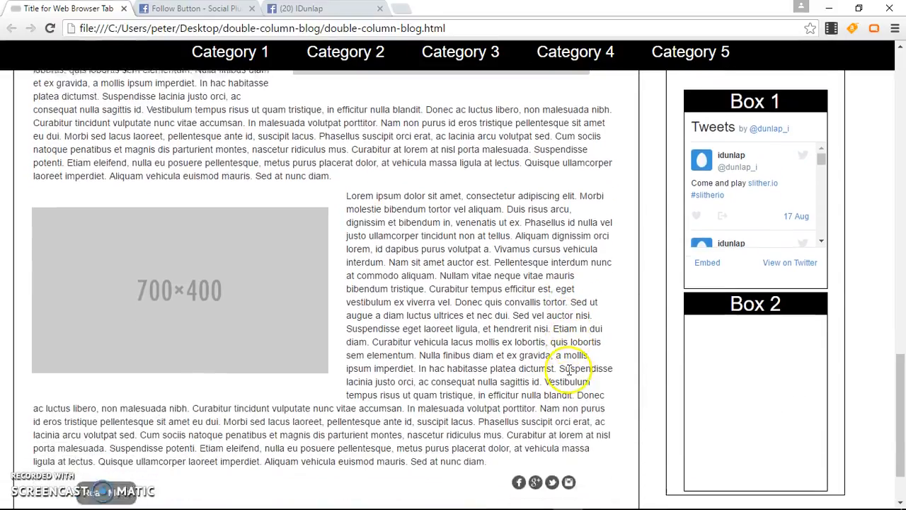
scroll(566, 368, up, 2)
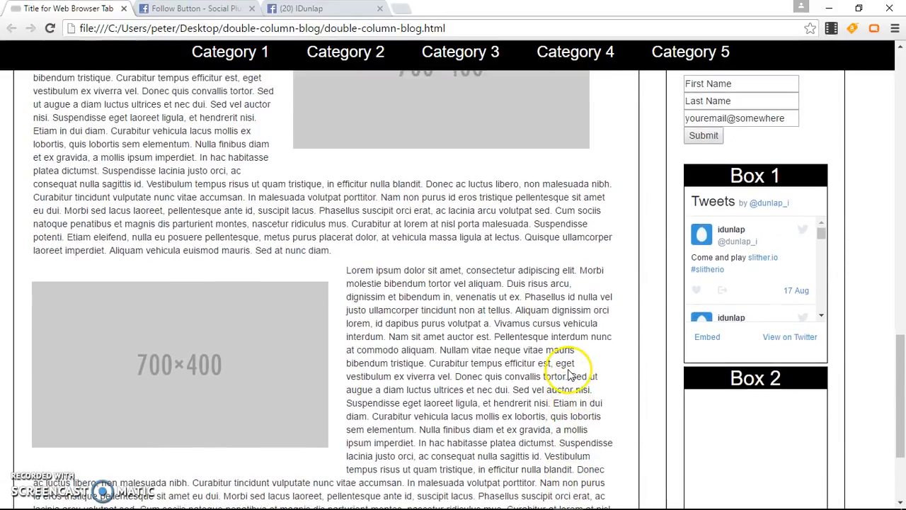
Undo the pasted fb-follow div and SDK script in double-column-blog.html and save the file
click(602, 501)
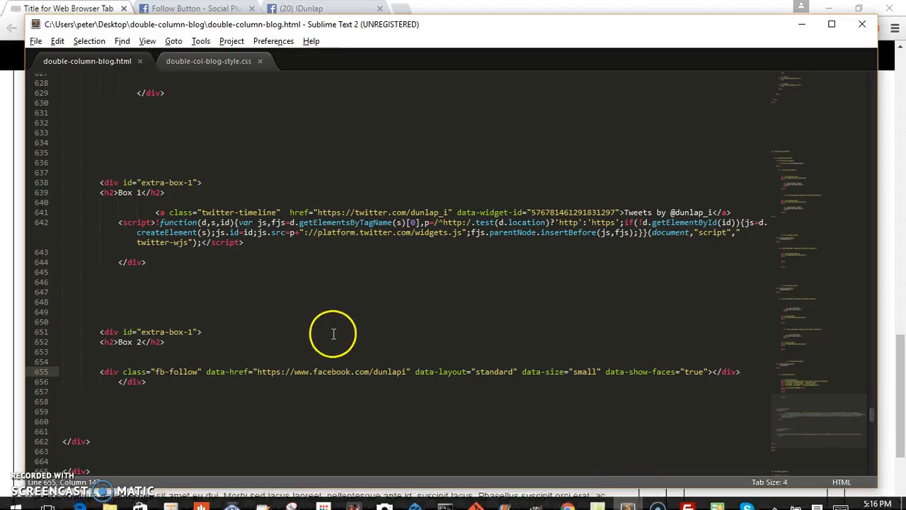
key(ctrl+z)
key(ctrl+z)
key(ctrl+z)
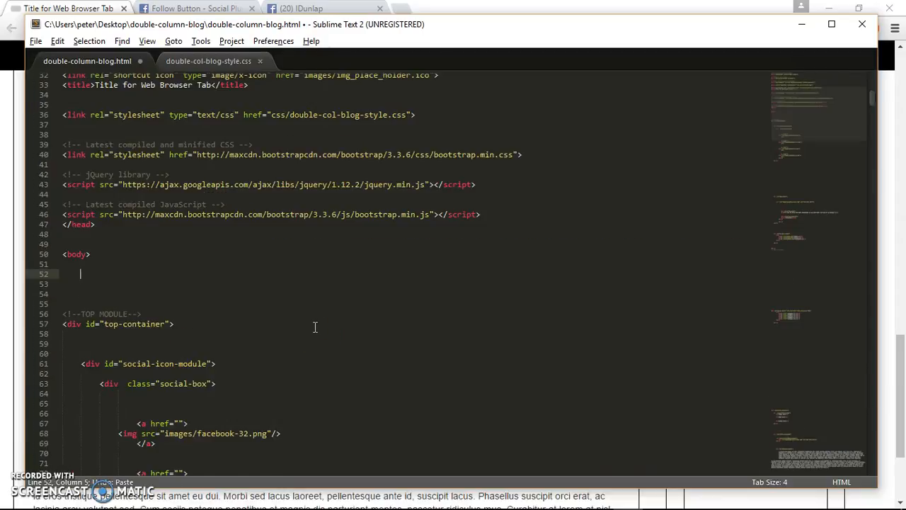
key(ctrl+s)
click(220, 9)
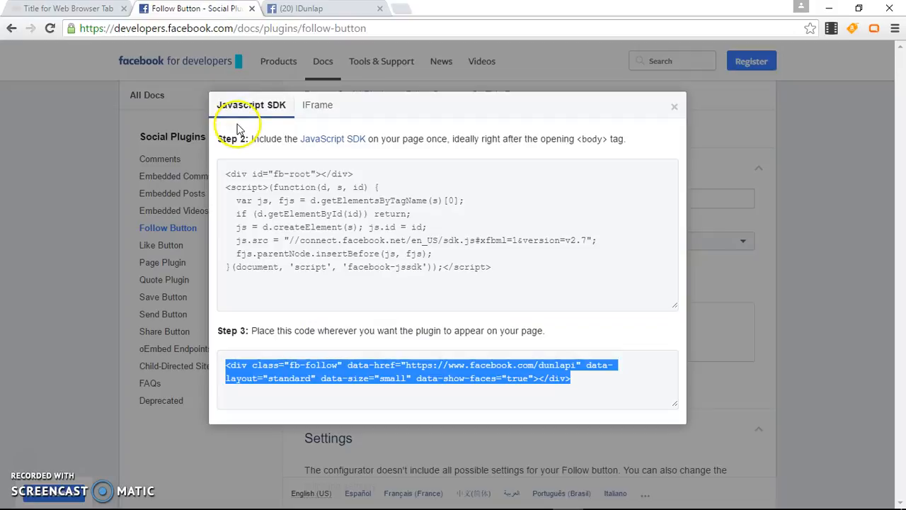
Switch the Follow Button code to its IFrame version and select the whole iframe snippet
click(317, 110)
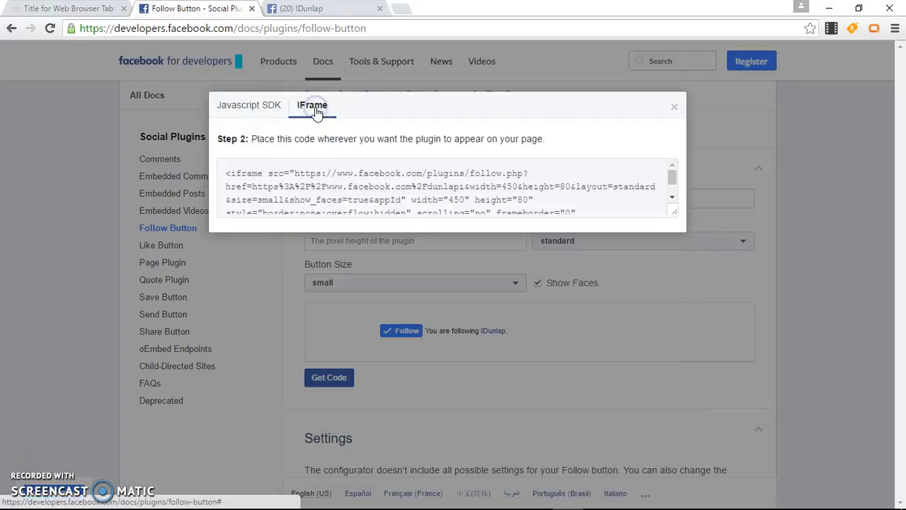
click(354, 186)
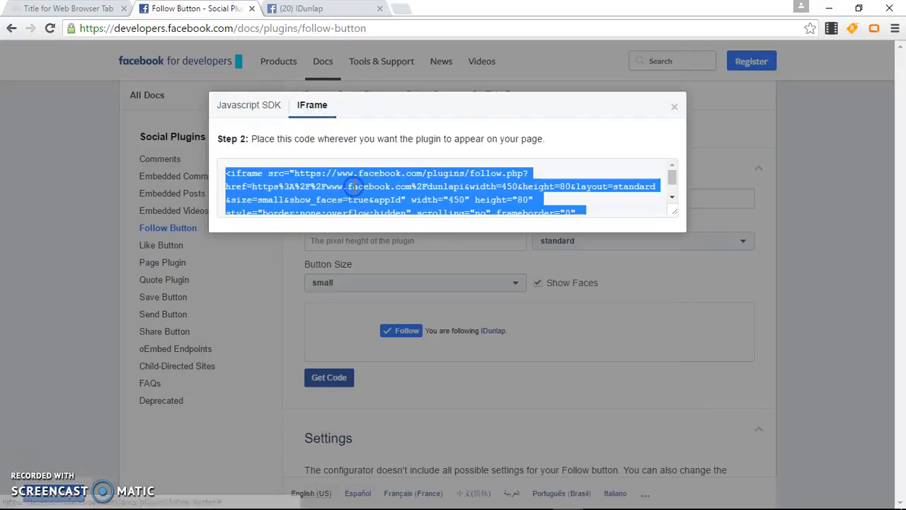
mouse_move(637, 497)
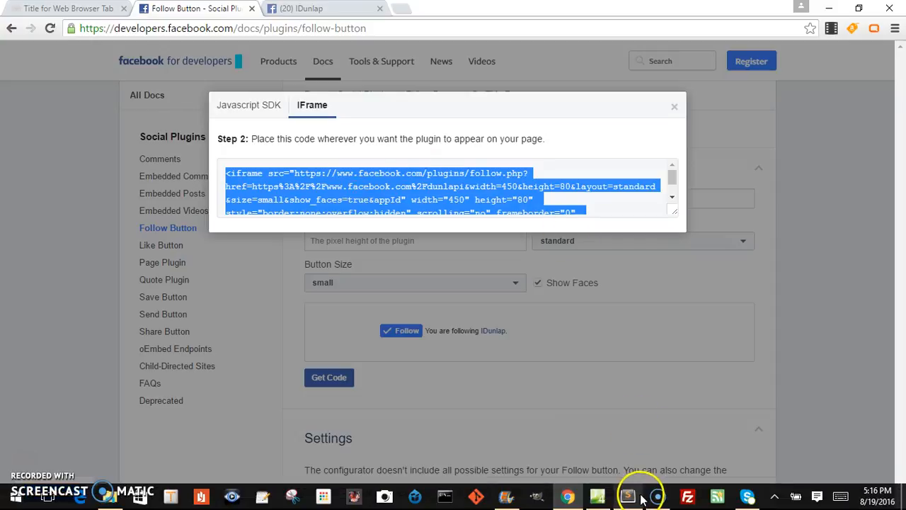
Paste the Follow Button iframe snippet on a new line below the Box 2 heading in double-column-blog.html
click(633, 499)
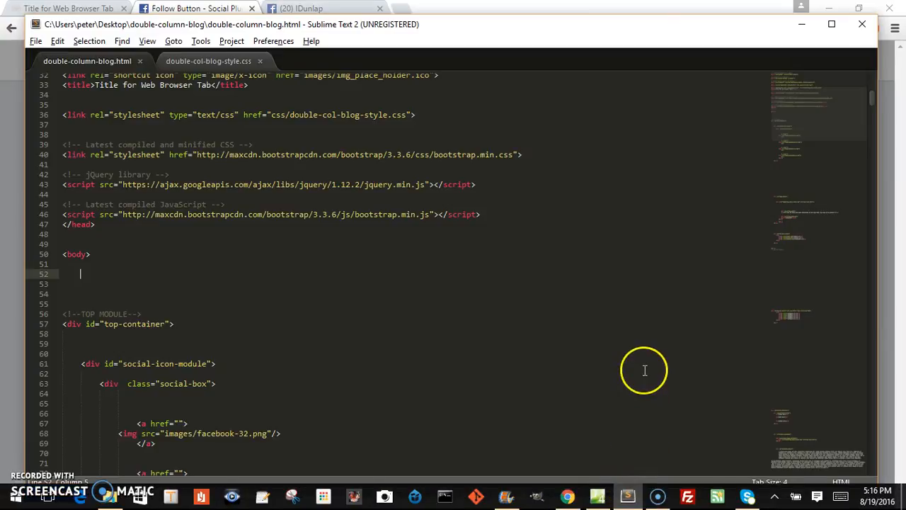
drag(809, 137, 815, 424)
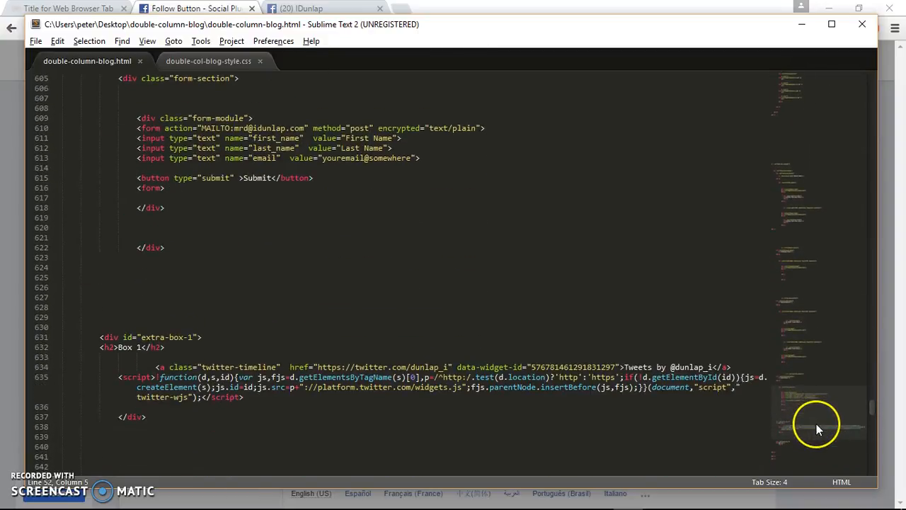
scroll(584, 368, down, 9)
click(227, 237)
key(Return)
key(Return)
key(Return)
text(<iframe src="https://www.facebook.com/plugins/follow.php?href=https%3A%2F%2Fwww.facebook.com%2Fdunlapi&width=450&height=80&layout=standard&size=small&show_faces=true&appId" width="450" height="80" style="border:none;overflow:hidden" scrolling="no" frameborder="0" allowTransparency="true"></iframe>)
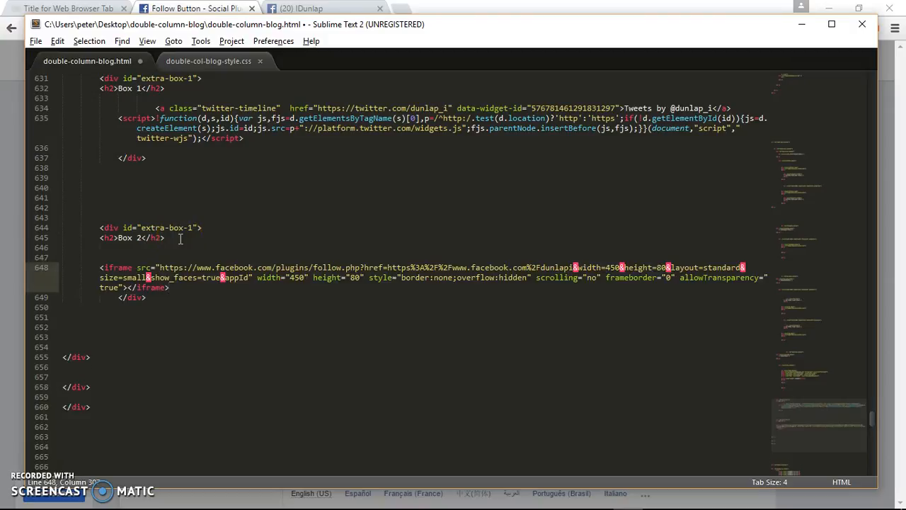
click(10, 273)
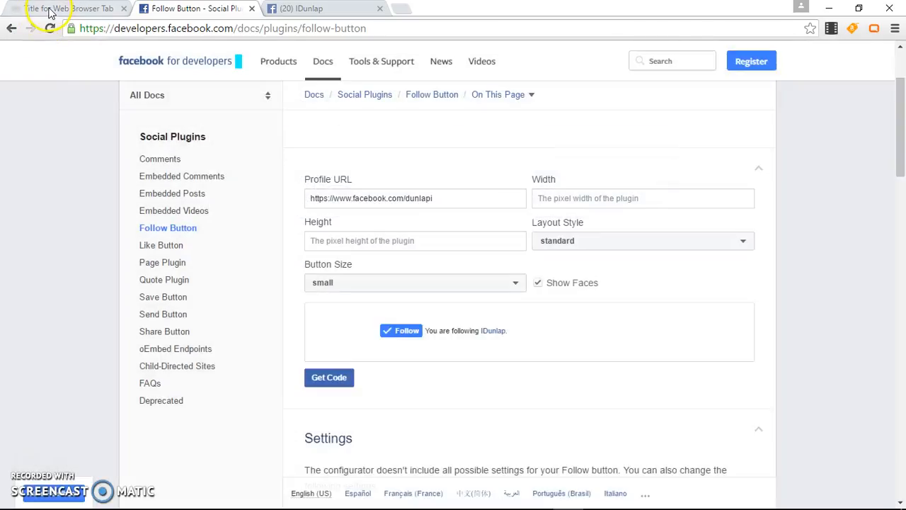
click(50, 12)
click(49, 28)
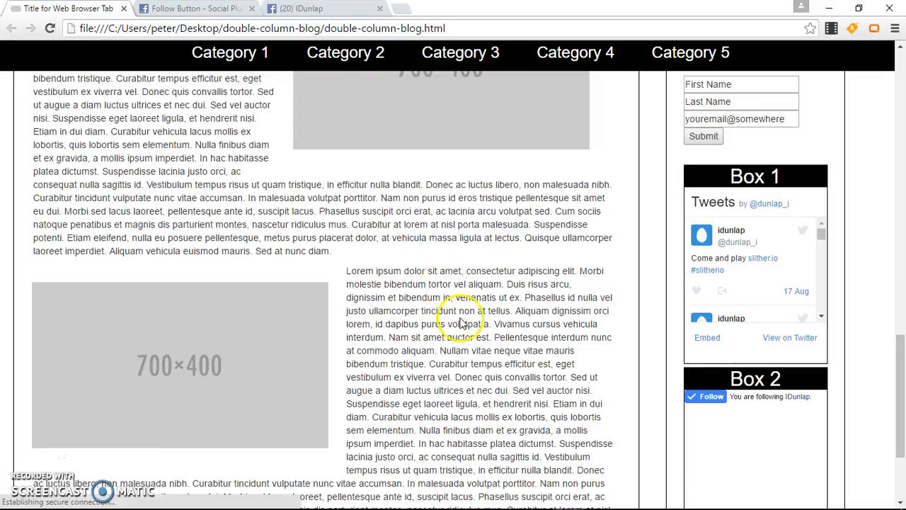
scroll(549, 399, down, 3)
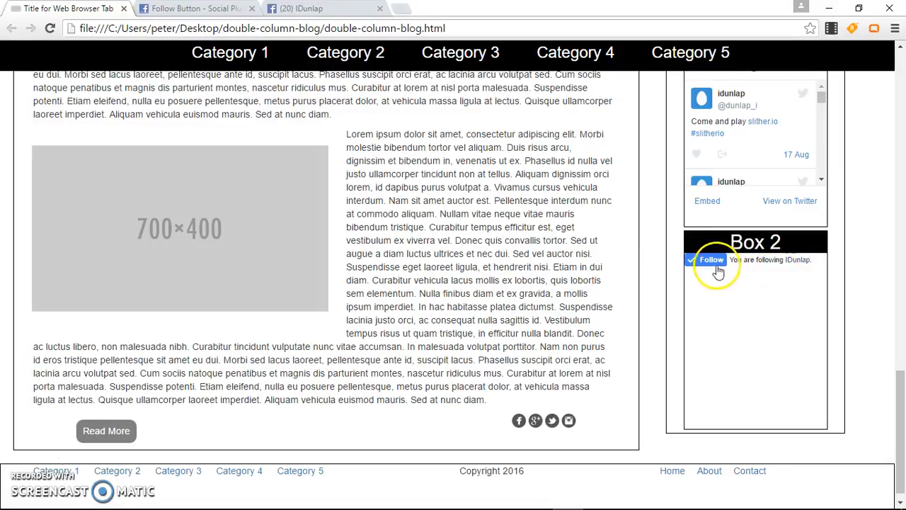
click(212, 11)
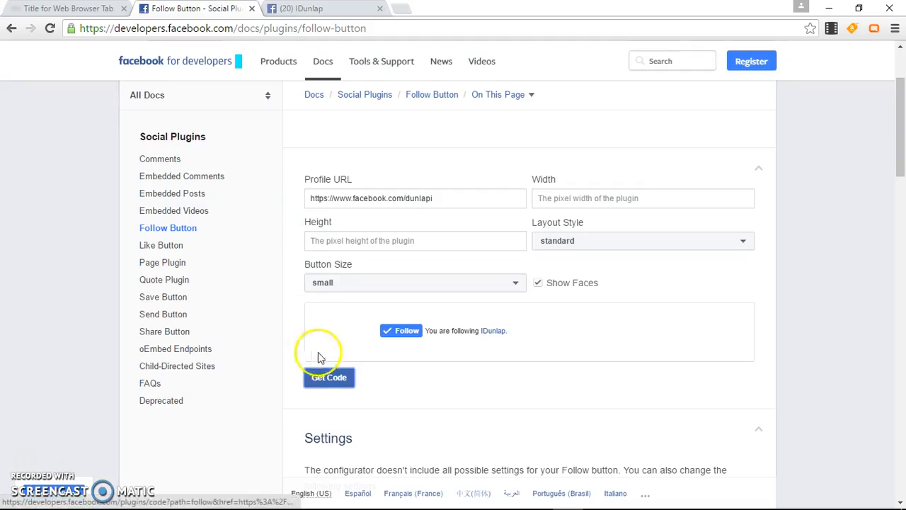
click(332, 379)
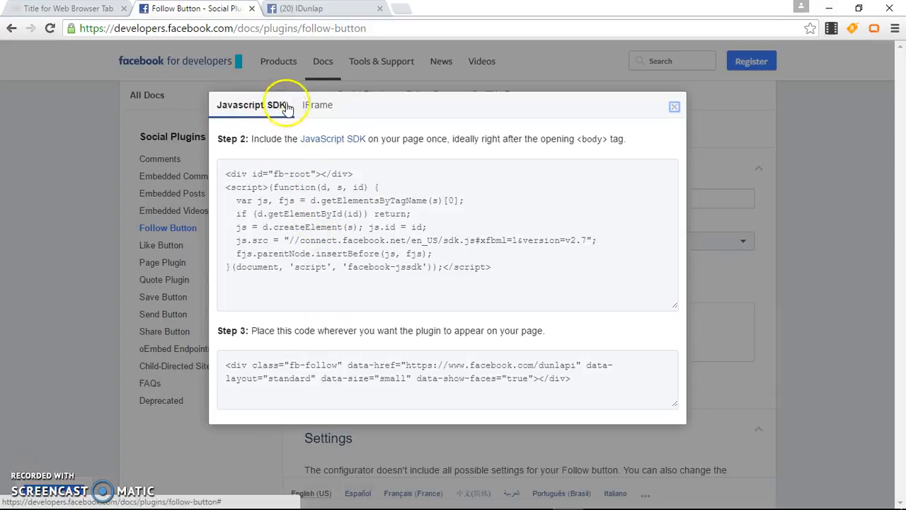
click(320, 107)
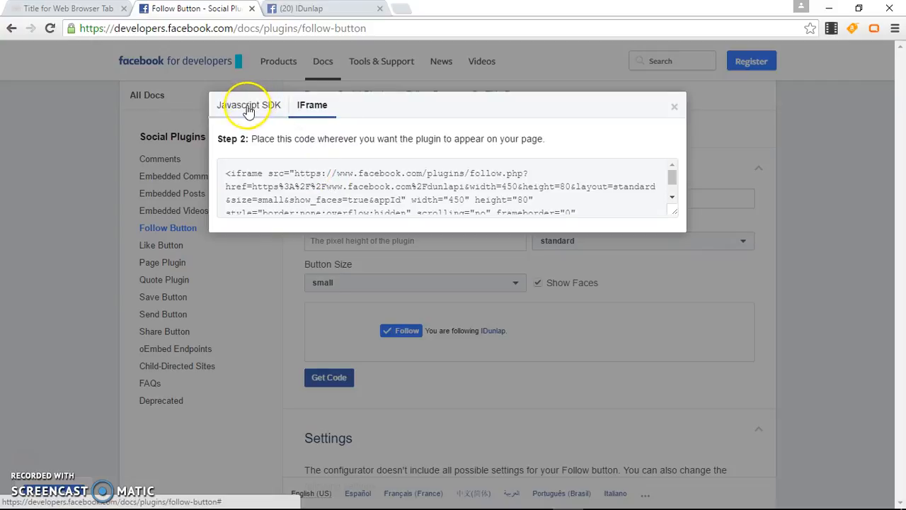
click(236, 281)
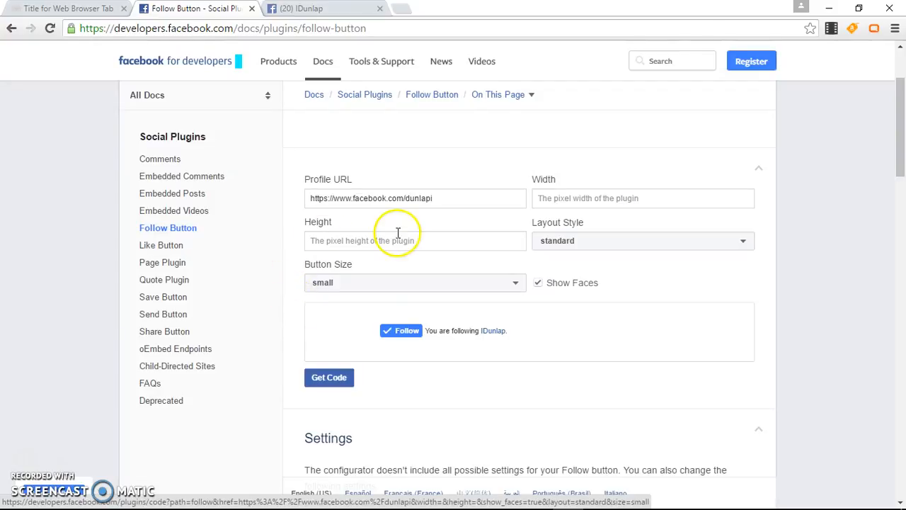